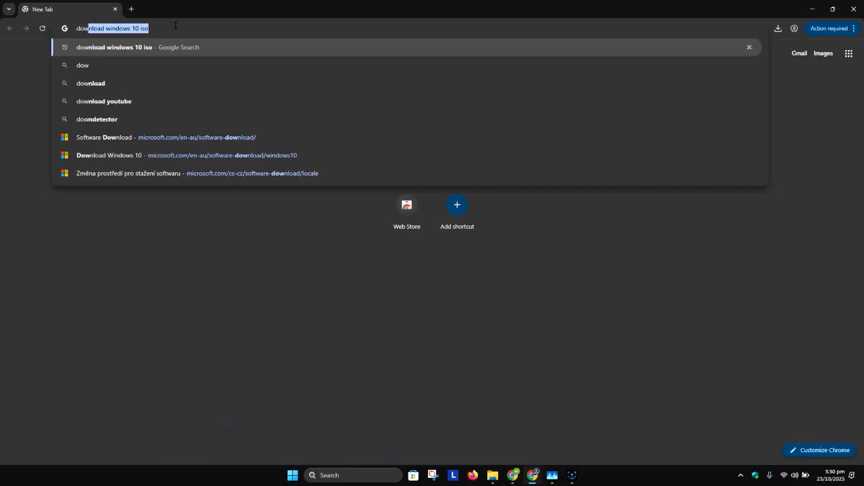
# Search the web for "download windows 11 iso" and open Microsoft's Windows 11 download page from the results
pyautogui.press('Right')
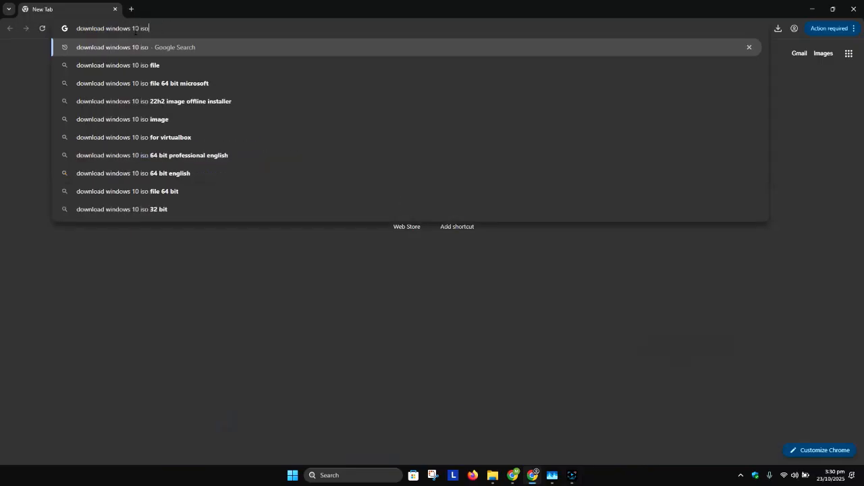
pyautogui.click(140, 29)
pyautogui.press('BackSpace')
pyautogui.write('1')
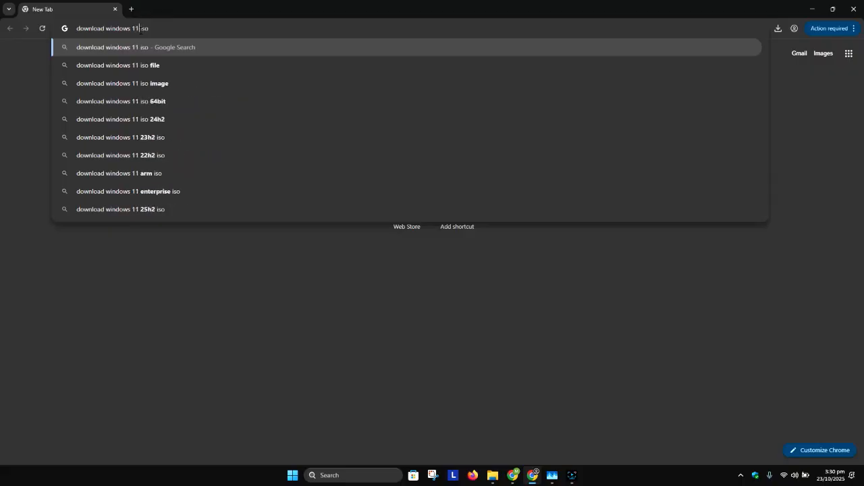
pyautogui.press('Return')
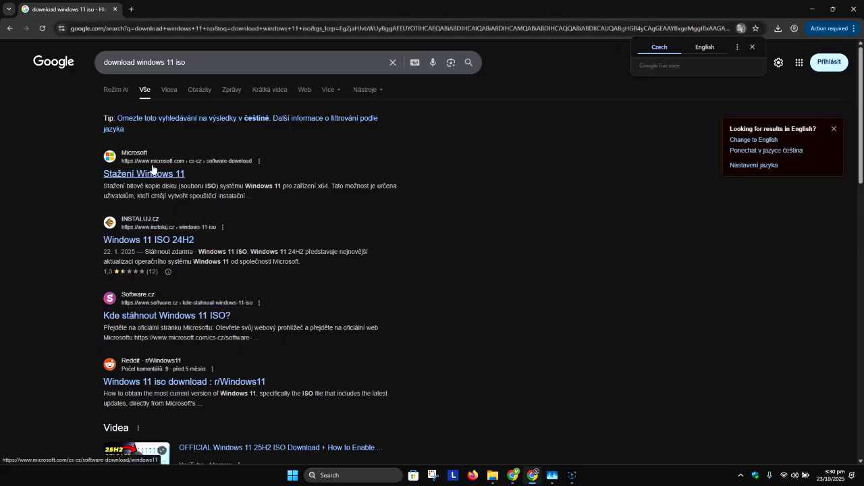
pyautogui.click(123, 176)
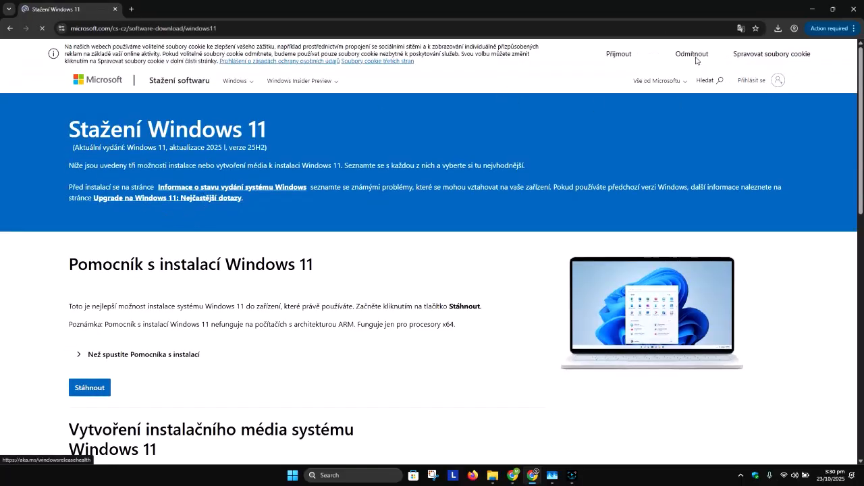
# Change the Microsoft site's region to Australia - English, dismiss the Copilot banner, and open the Windows 11 download page
pyautogui.scroll(-15, 473, 284)
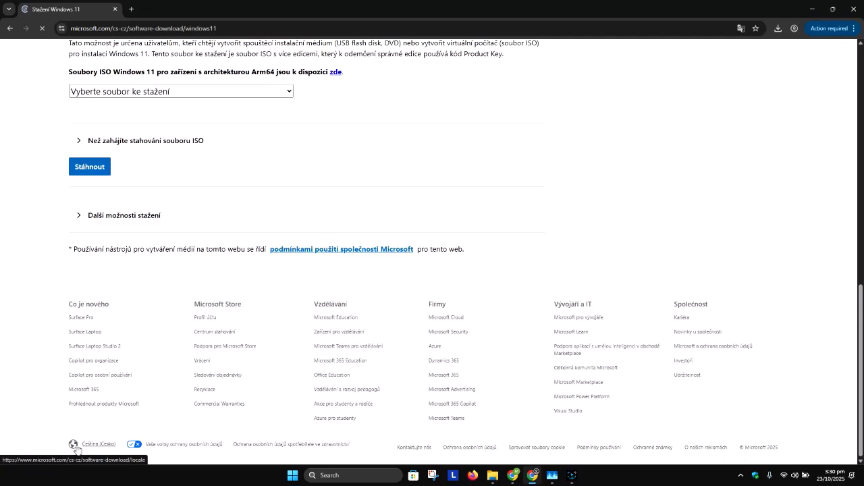
pyautogui.click(93, 447)
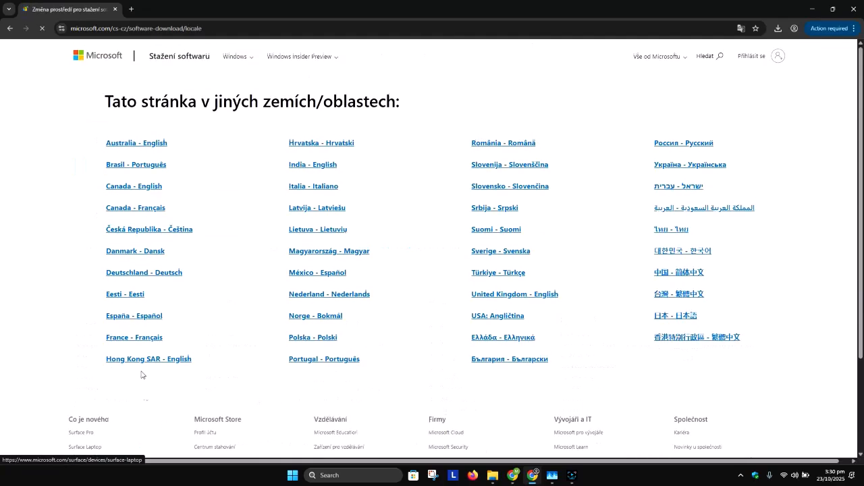
pyautogui.click(147, 179)
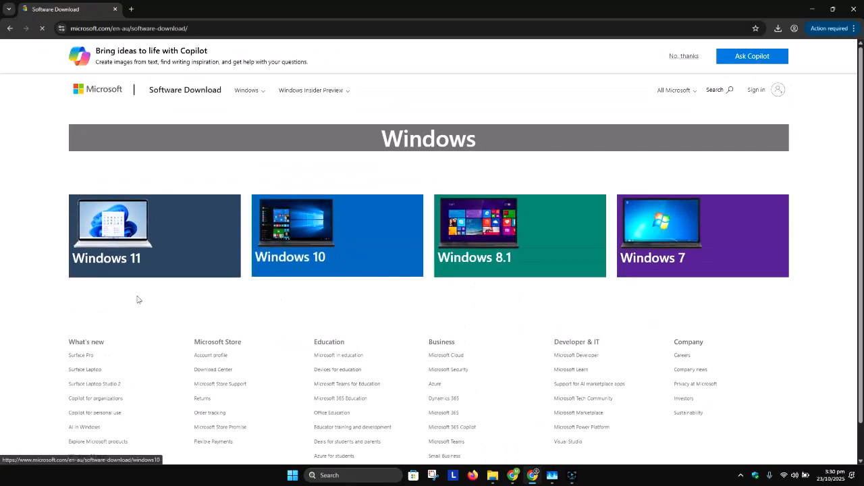
pyautogui.click(682, 57)
pyautogui.click(176, 197)
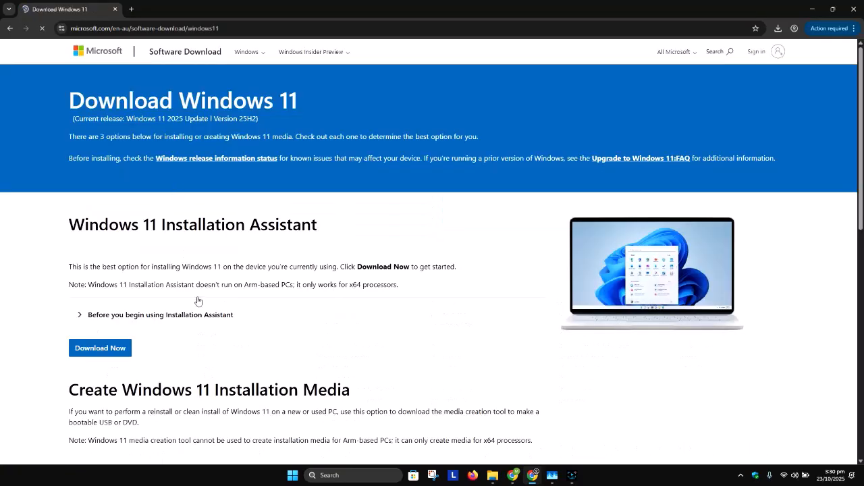
# Choose Windows 11 (multi-edition ISO for x64 devices) as the disk image download
pyautogui.scroll(-1, 183, 299)
pyautogui.scroll(-1, 123, 281)
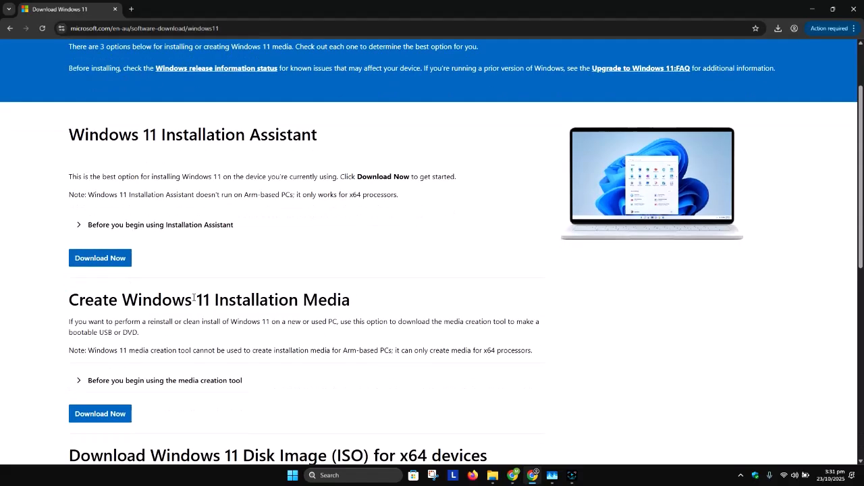
pyautogui.scroll(-3, 194, 299)
pyautogui.click(176, 304)
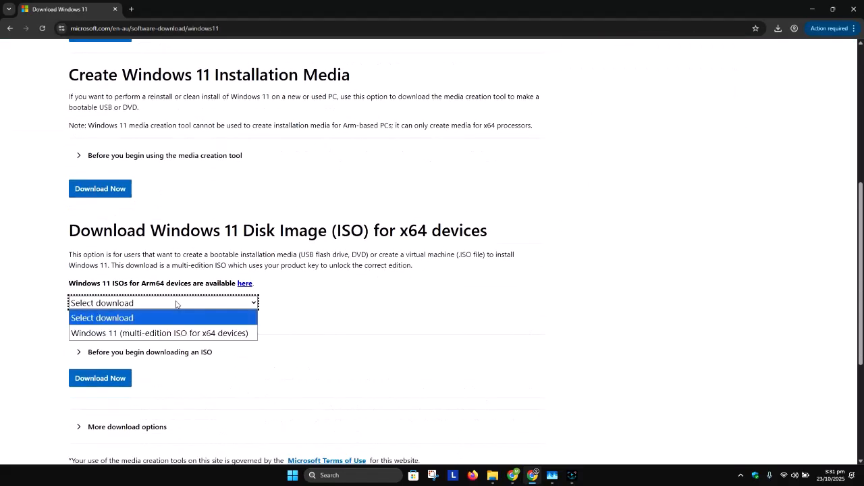
pyautogui.click(223, 334)
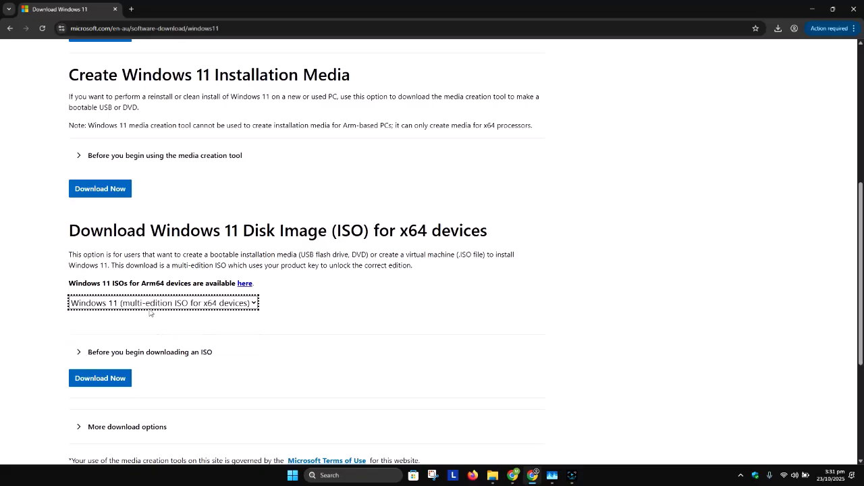
# Download the media creation tool offered under Create Windows 11 Installation Media
pyautogui.scroll(2, 135, 290)
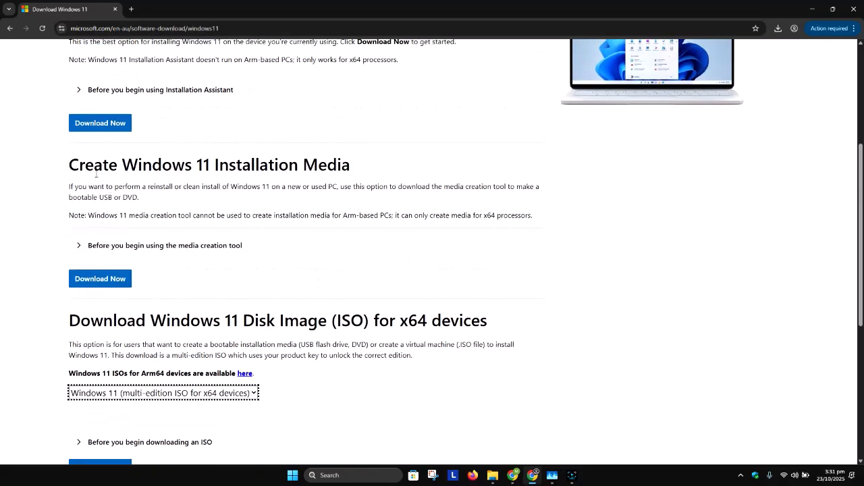
pyautogui.moveTo(78, 165); pyautogui.dragTo(214, 165)
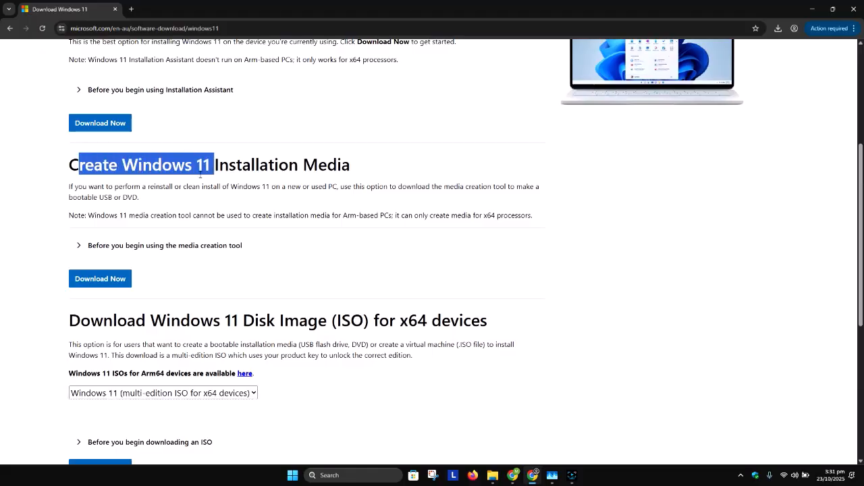
pyautogui.scroll(2, 193, 182)
pyautogui.scroll(-3, 193, 182)
pyautogui.click(102, 235)
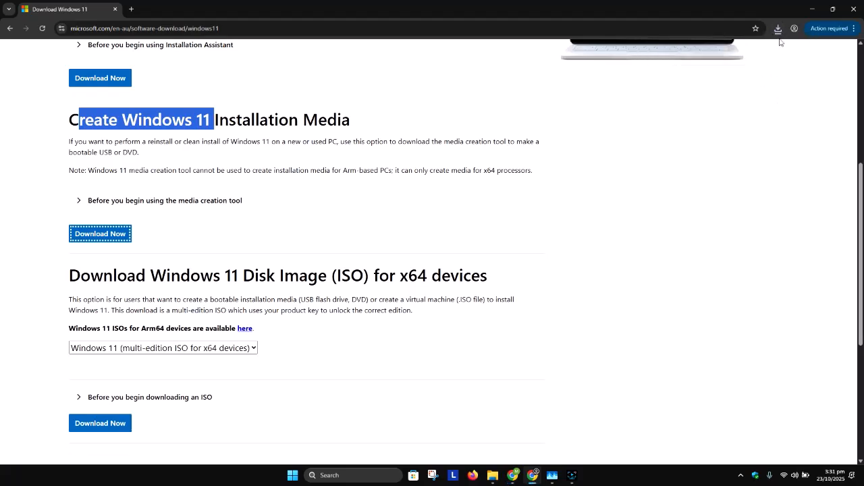
# Show the downloaded MediaCreationTool.exe in its folder, run it, and minimise the folder window
pyautogui.click(778, 28)
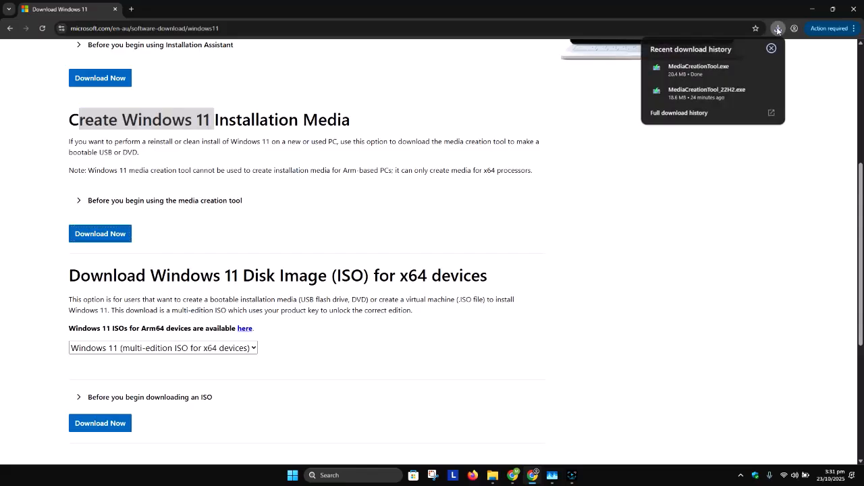
pyautogui.click(754, 68)
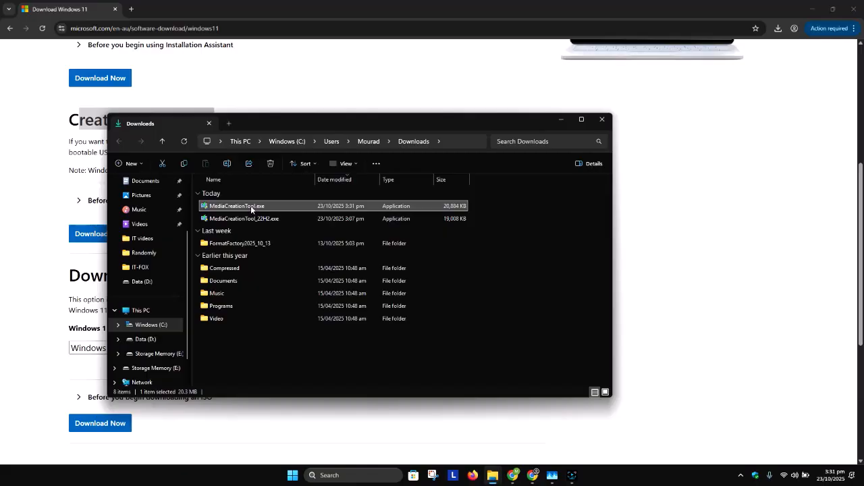
pyautogui.doubleClick(250, 206)
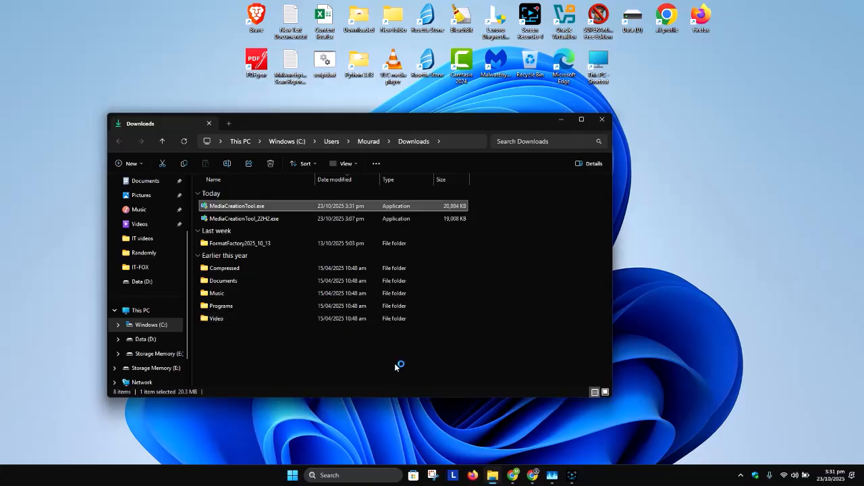
pyautogui.click(561, 121)
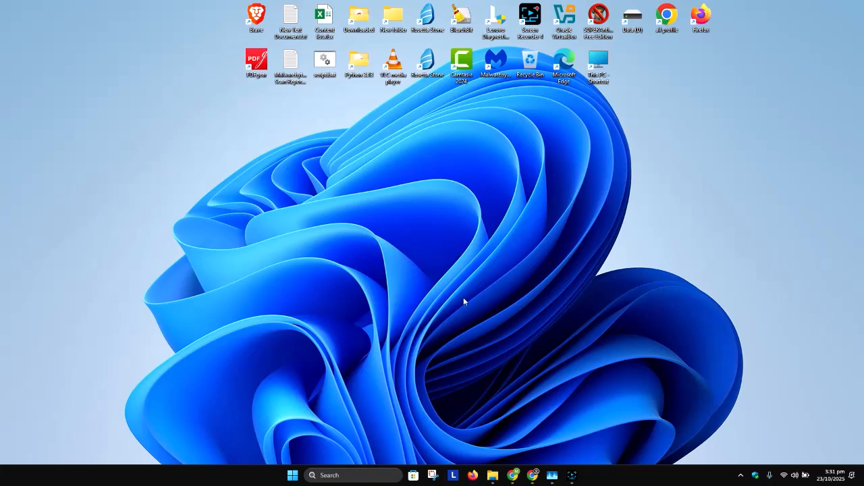
pyautogui.click(572, 476)
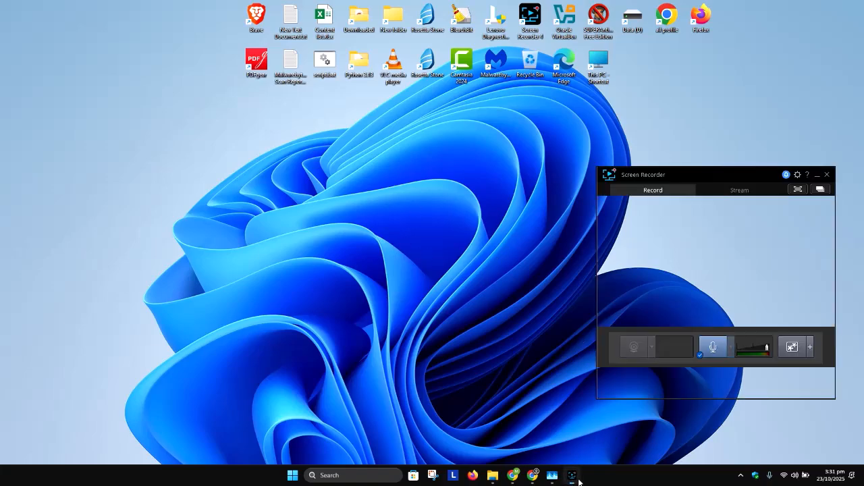
pyautogui.click(715, 382)
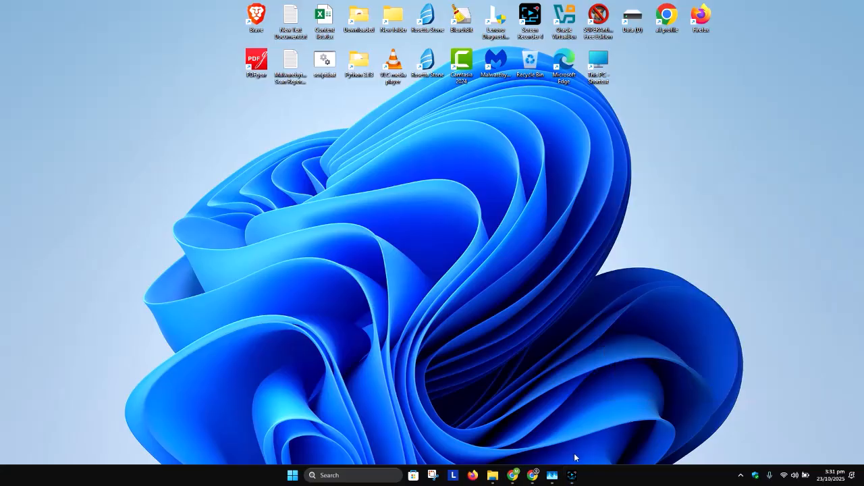
# Return to Chrome, show MediaCreationTool.exe in its folder, try to run it as administrator, and dismiss the setup dialog
pyautogui.click(532, 475)
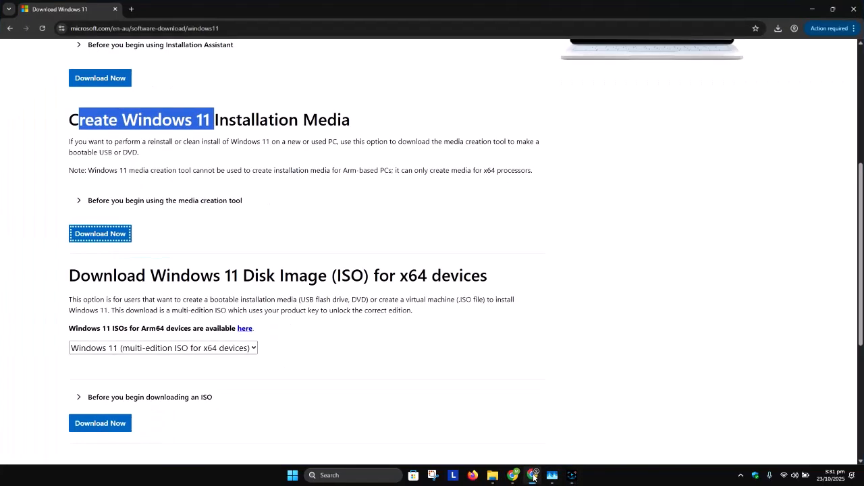
pyautogui.click(777, 28)
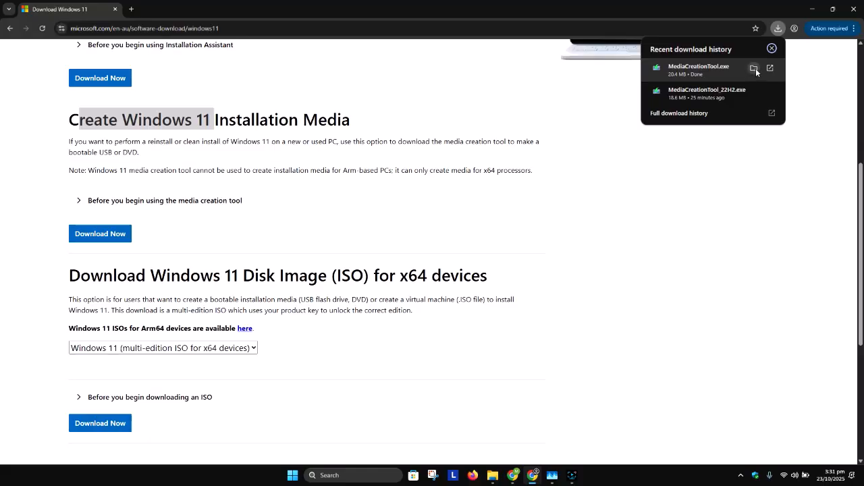
pyautogui.click(754, 68)
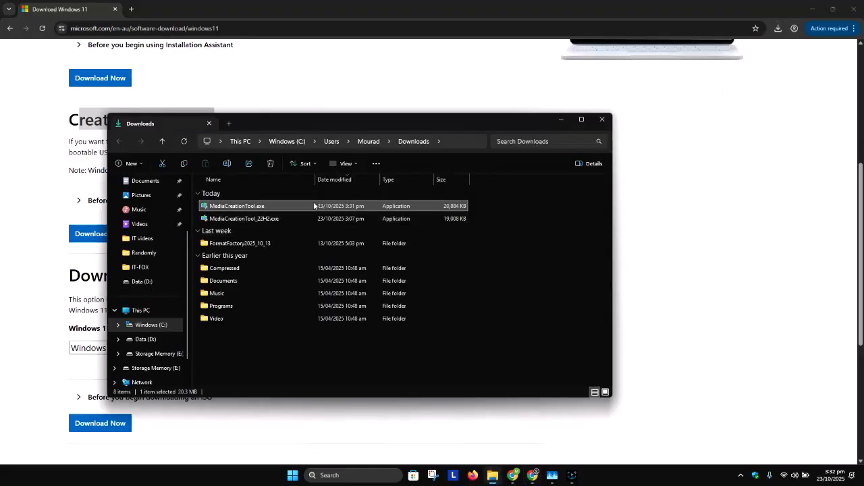
pyautogui.rightClick(314, 206)
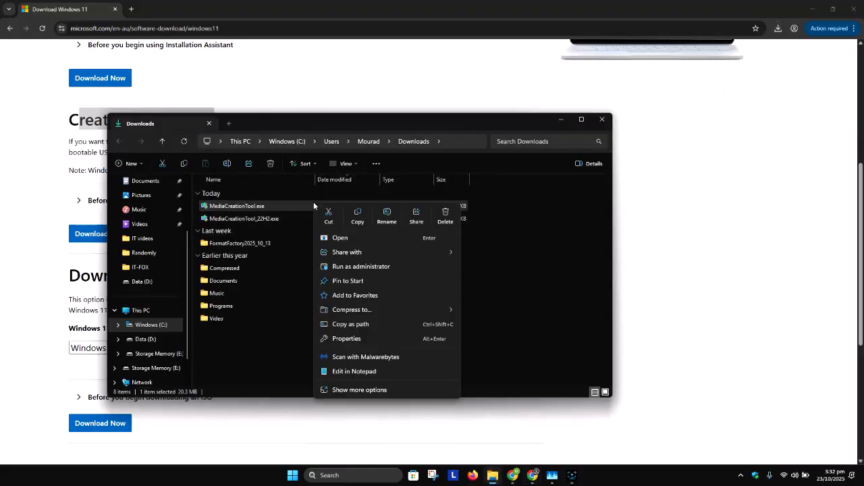
pyautogui.click(337, 266)
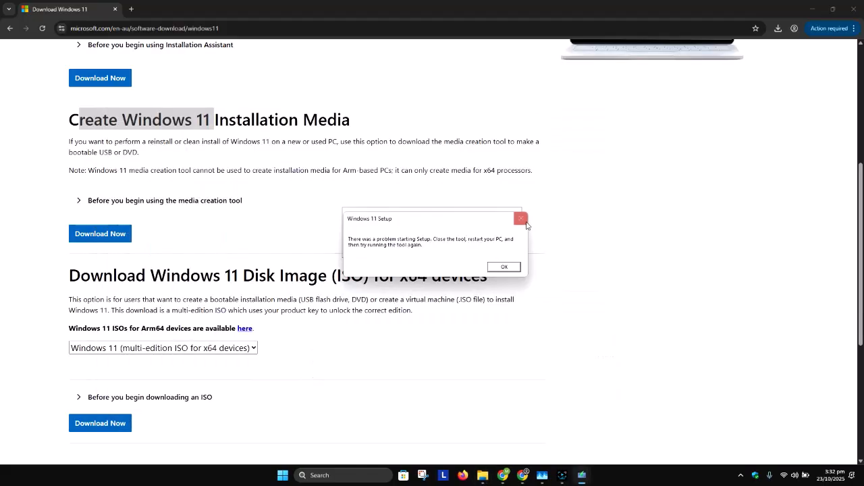
pyautogui.click(522, 220)
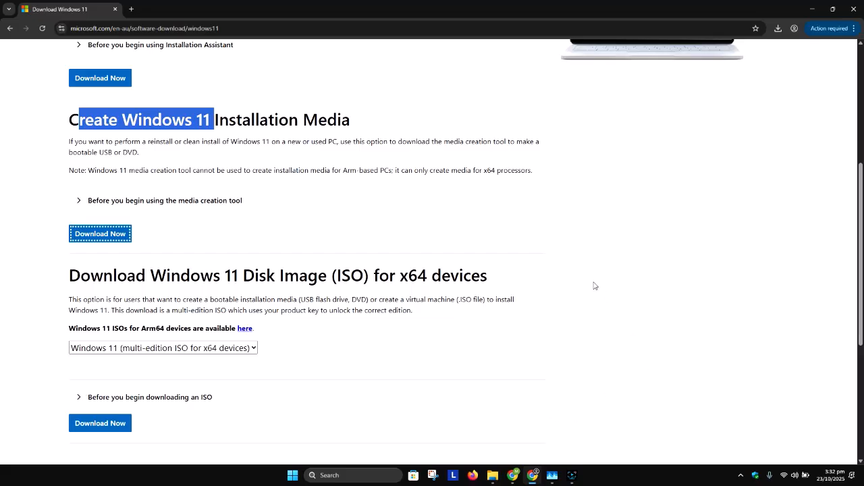
pyautogui.click(572, 476)
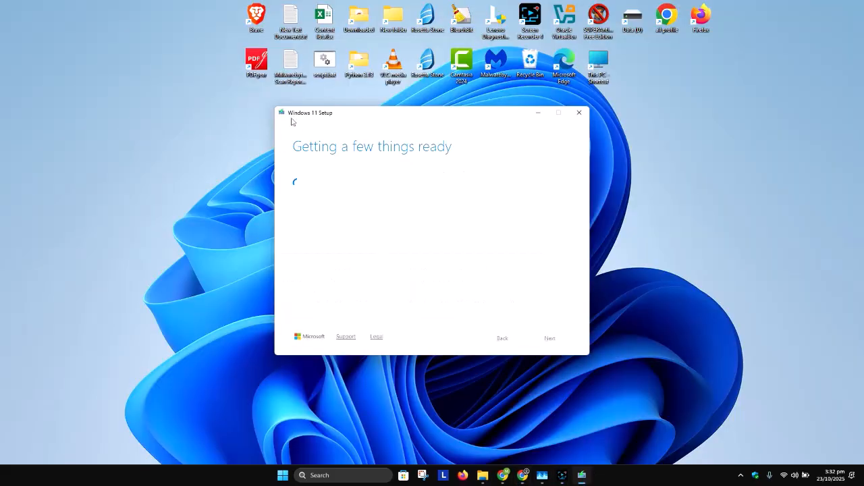
# Review the Microsoft software license terms in Windows 11 Setup through to the end and accept them
pyautogui.moveTo(323, 117); pyautogui.dragTo(282, 103)
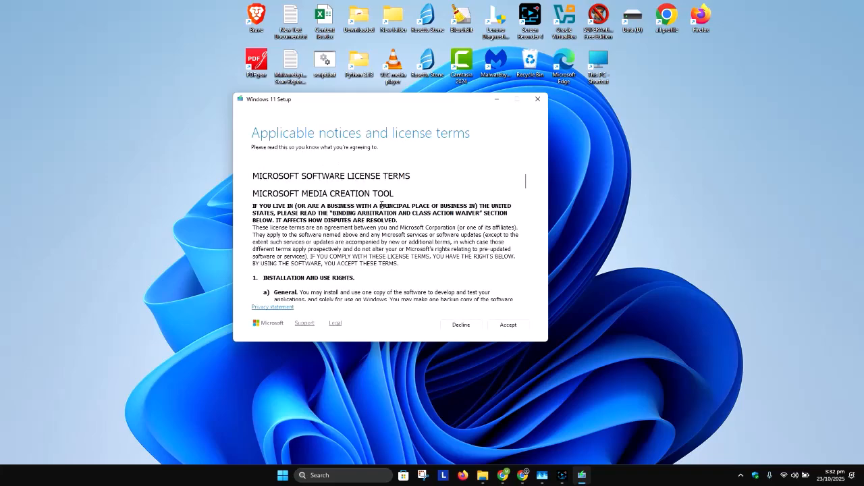
pyautogui.moveTo(416, 173); pyautogui.dragTo(239, 175)
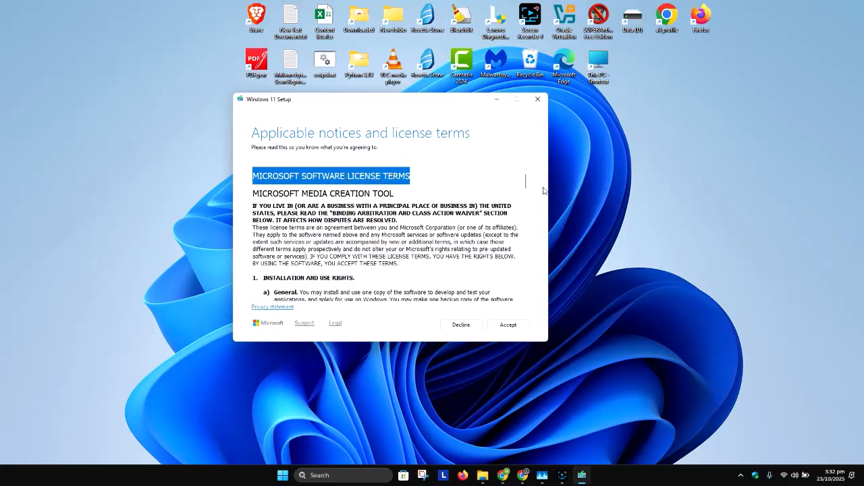
pyautogui.moveTo(526, 180); pyautogui.dragTo(509, 297)
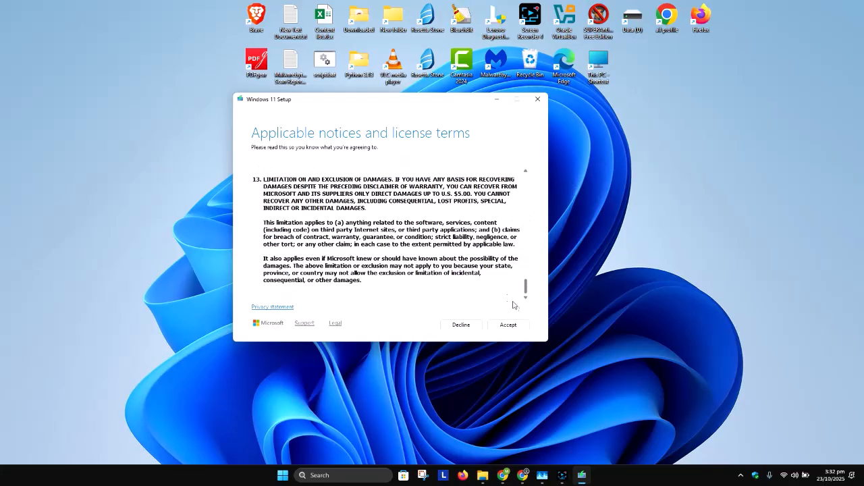
pyautogui.click(518, 327)
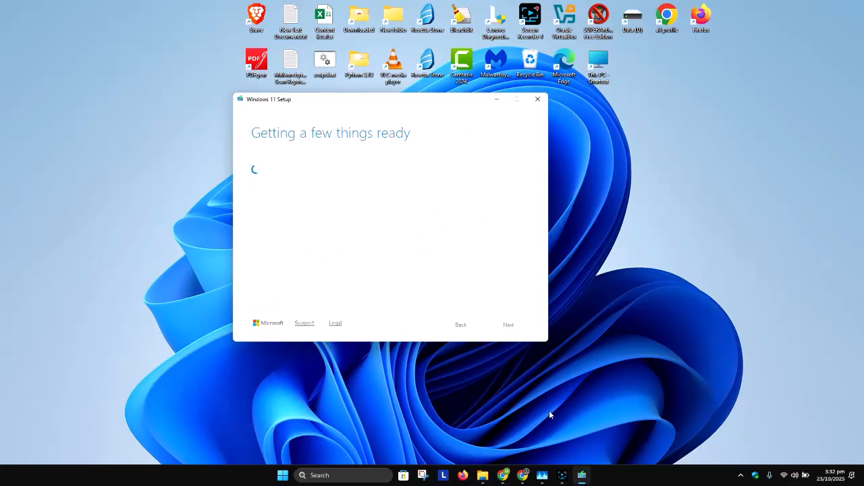
pyautogui.click(561, 475)
pyautogui.click(717, 383)
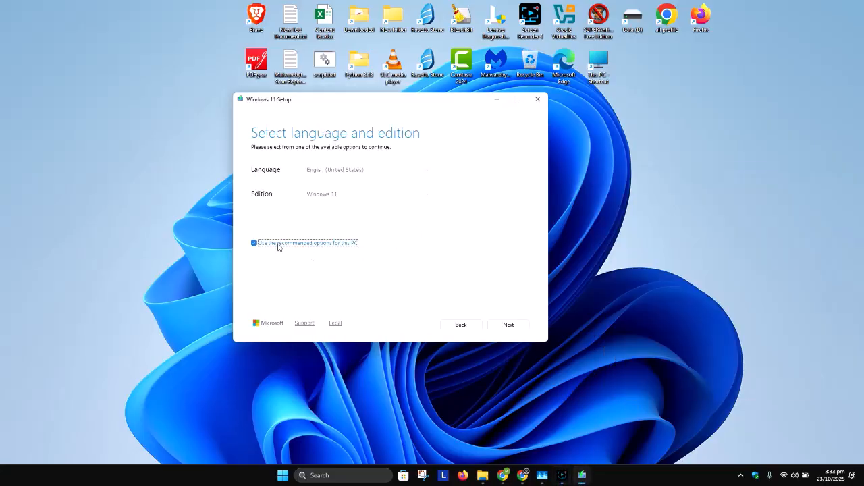
# Turn off the recommended options for this PC and look through the available languages
pyautogui.click(279, 246)
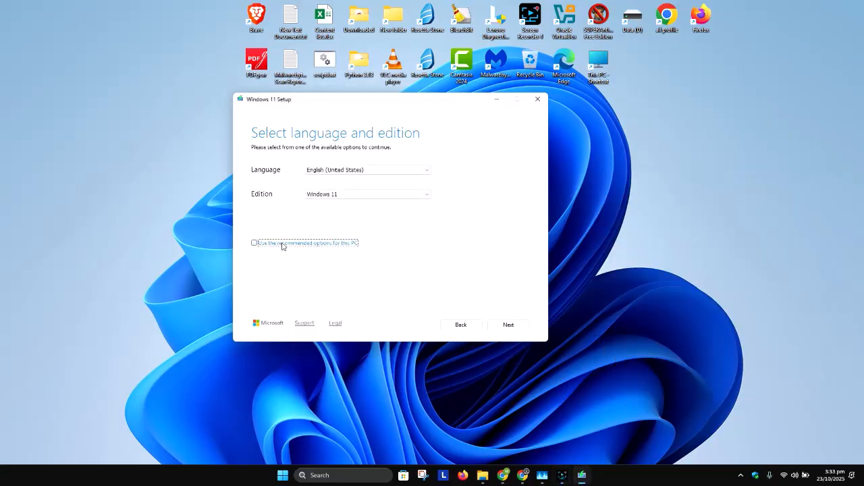
pyautogui.click(349, 171)
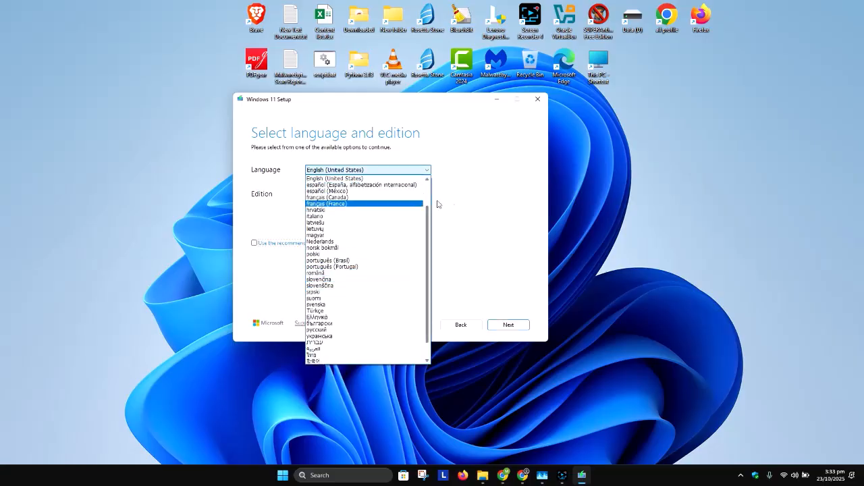
pyautogui.click(461, 204)
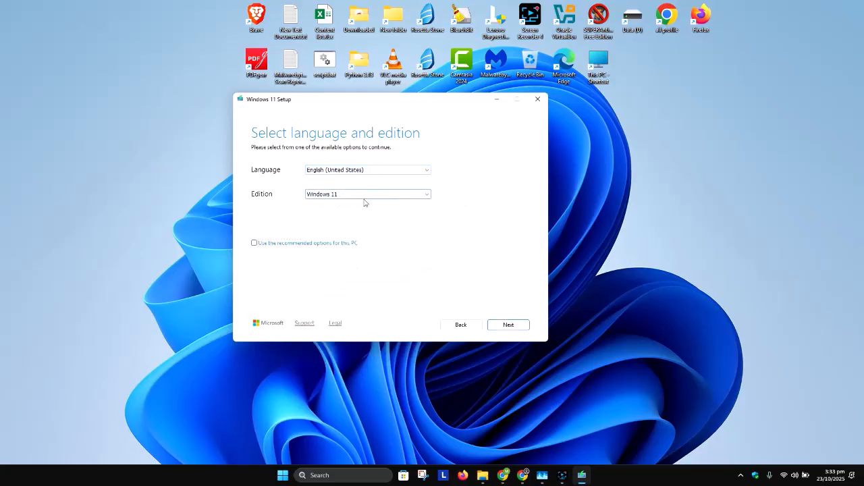
# Keep Windows 11 as the edition, choose ISO file as the media, and save it as Windows 11.iso on Data (D:)
pyautogui.click(510, 326)
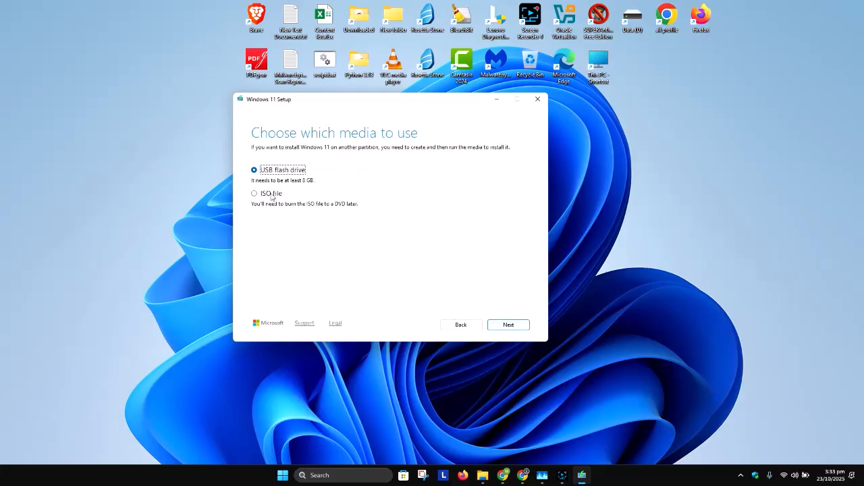
pyautogui.click(267, 195)
pyautogui.click(508, 325)
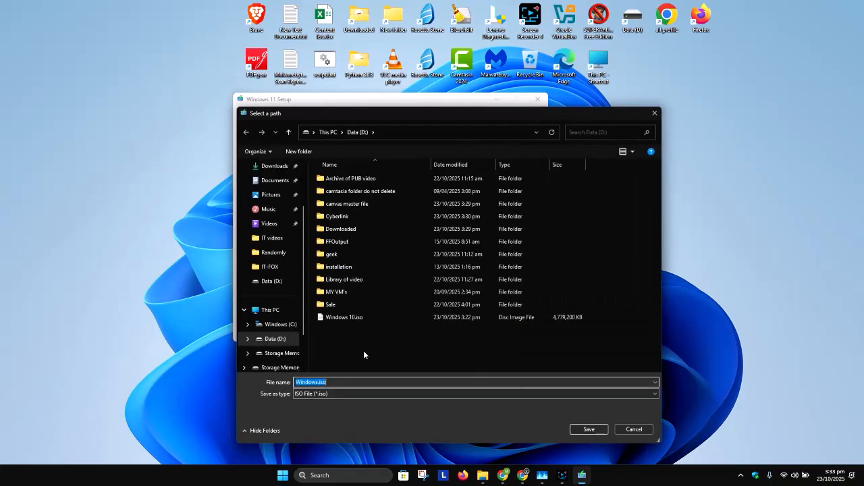
pyautogui.click(390, 382)
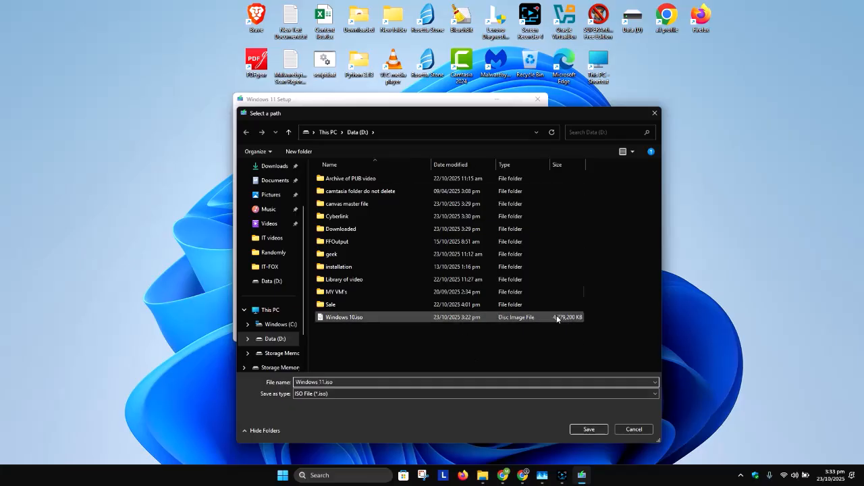
pyautogui.click(590, 429)
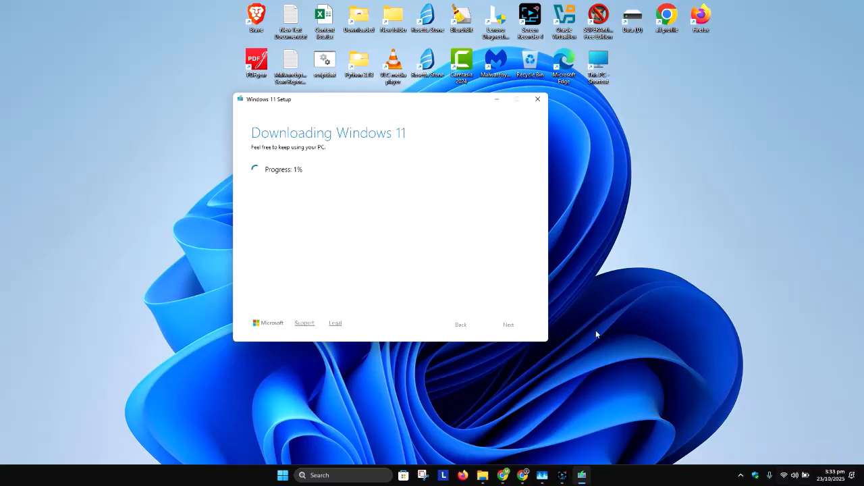
pyautogui.click(562, 475)
pyautogui.click(714, 383)
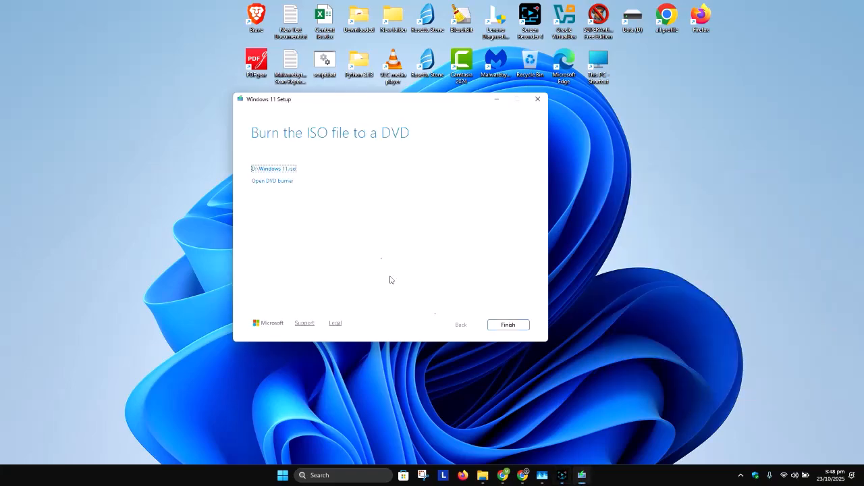
# Show the saved Windows 11.iso in its folder, minimise the folder window, and finish Windows 11 Setup
pyautogui.click(260, 168)
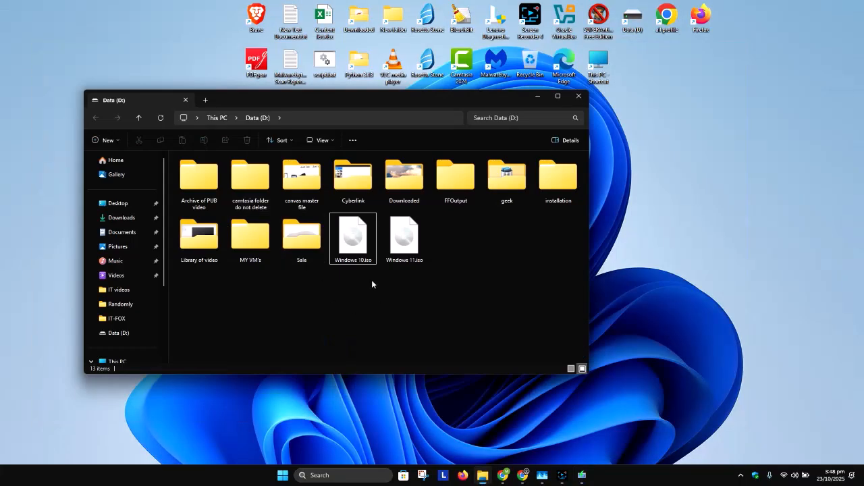
pyautogui.click(406, 238)
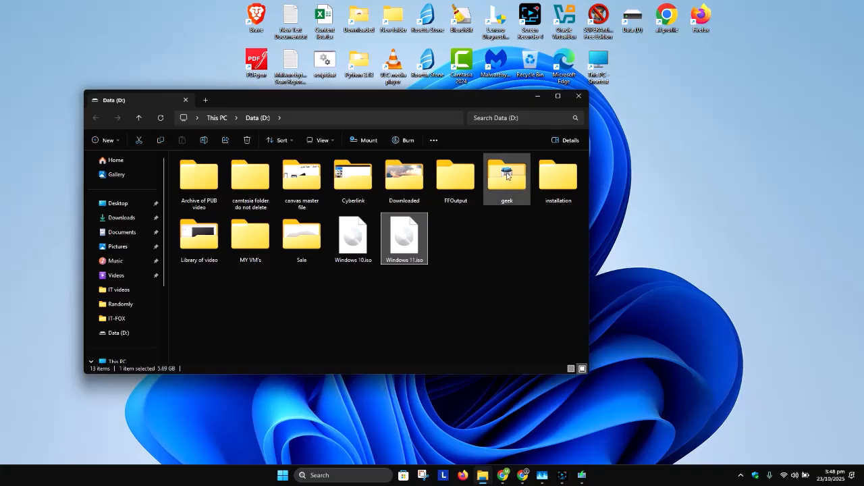
pyautogui.click(538, 98)
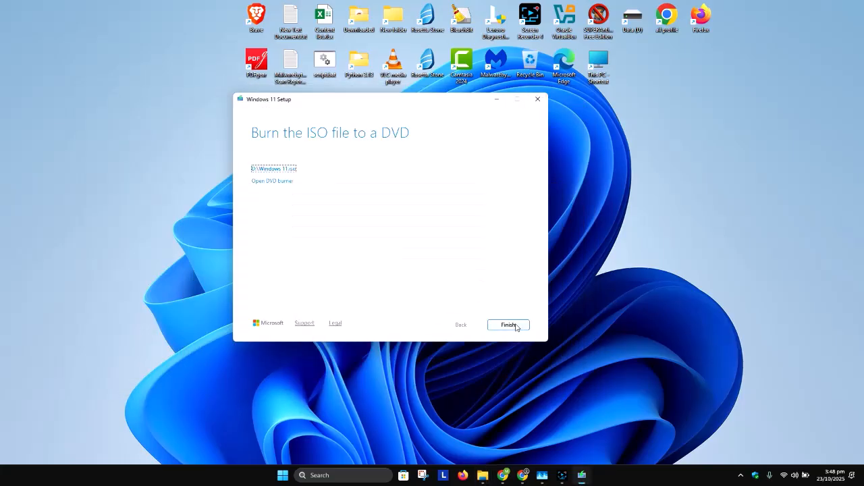
pyautogui.click(516, 327)
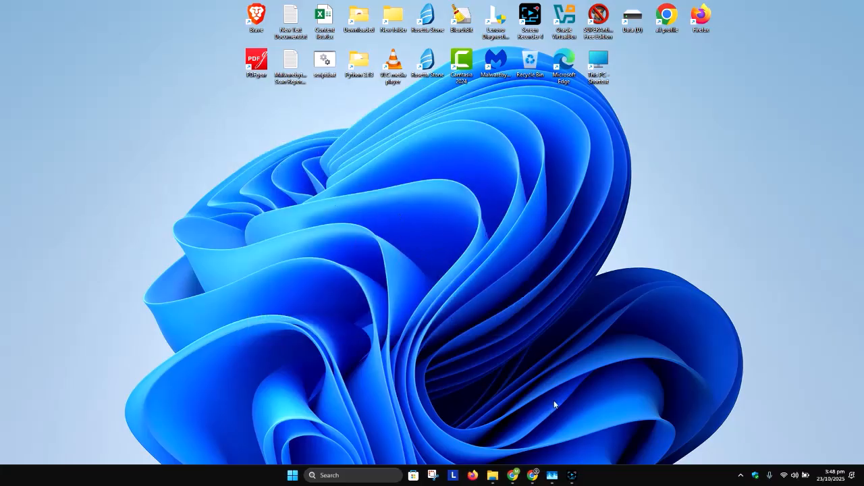
# Switch to Chrome, search Google for rufus, open the official rufus.ie site, and answer its consent dialog
pyautogui.click(572, 475)
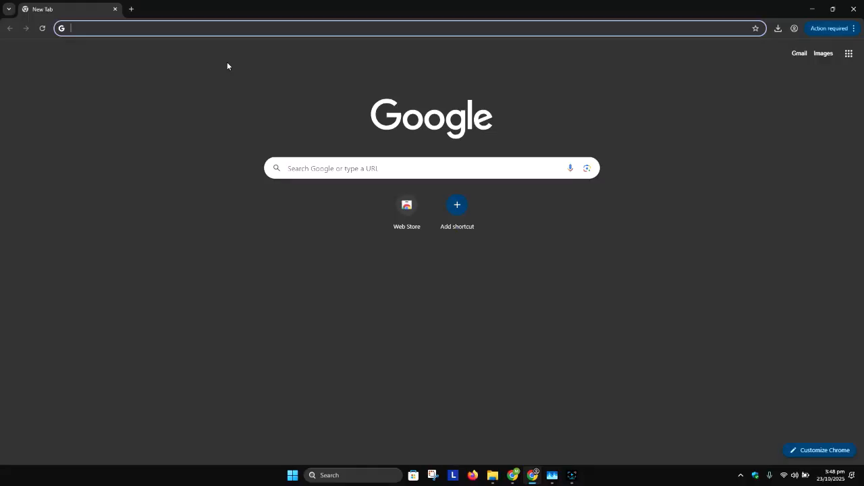
pyautogui.write('rufus')
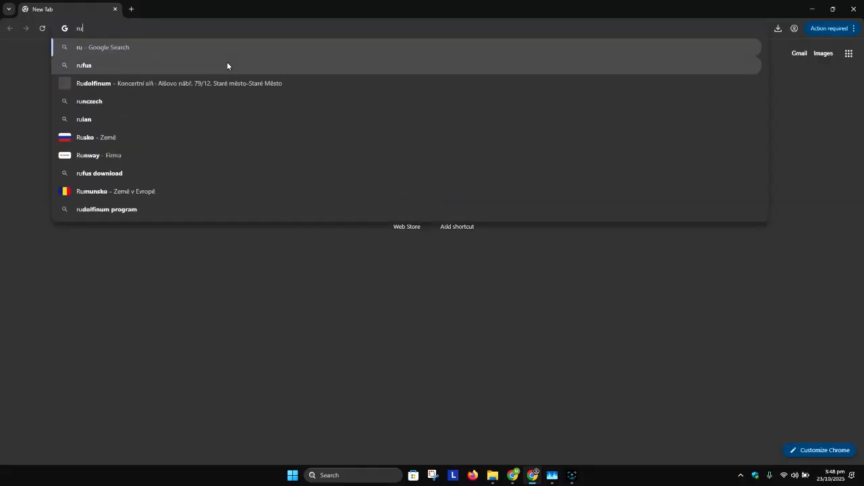
pyautogui.press('Return')
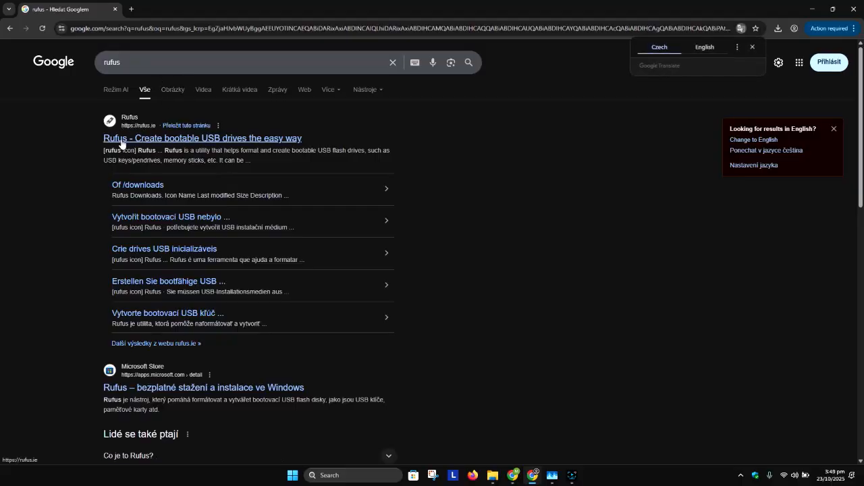
pyautogui.click(122, 141)
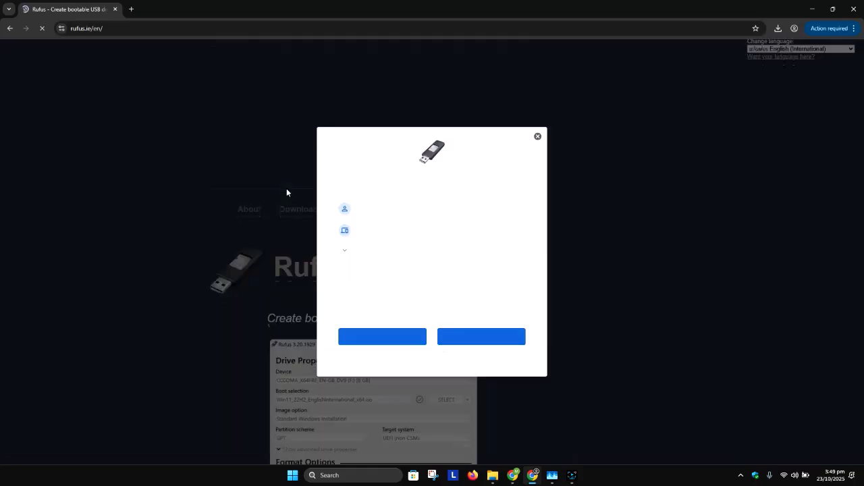
pyautogui.click(477, 343)
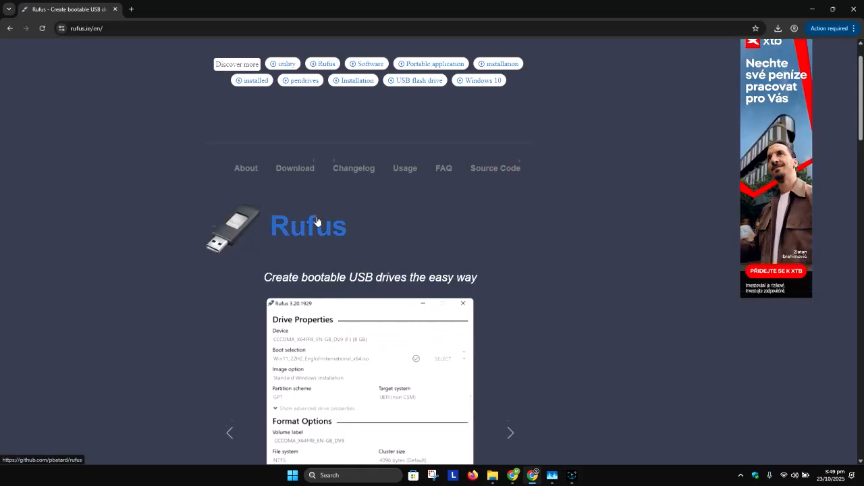
# Compare the platforms of the latest Rufus releases, highlighting the Windows x64 and Windows x86 entries
pyautogui.scroll(-4, 317, 216)
pyautogui.scroll(-3, 320, 194)
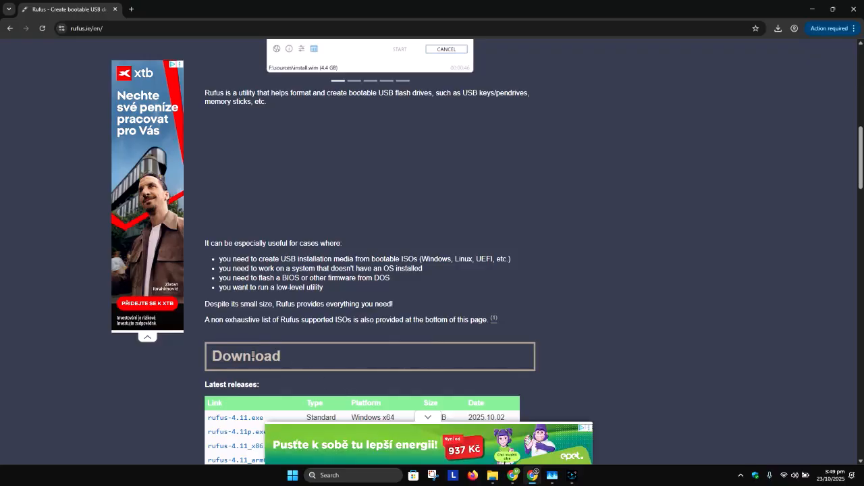
pyautogui.scroll(-2, 257, 356)
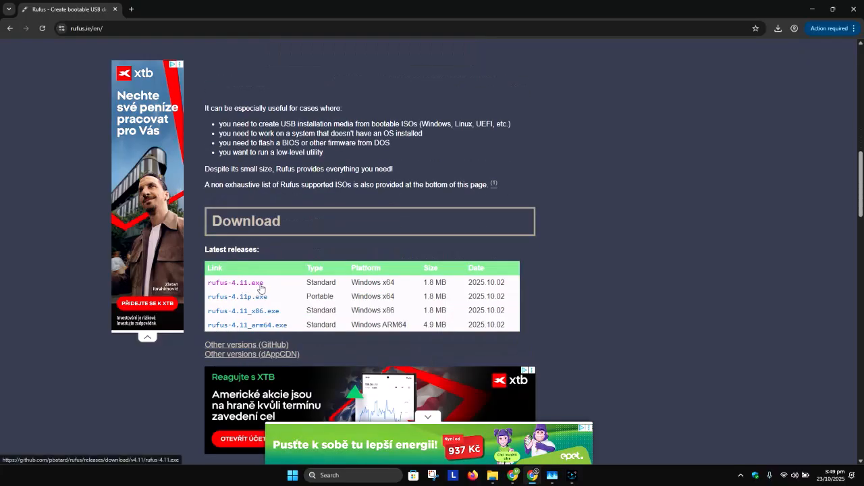
pyautogui.moveTo(403, 284); pyautogui.dragTo(350, 283)
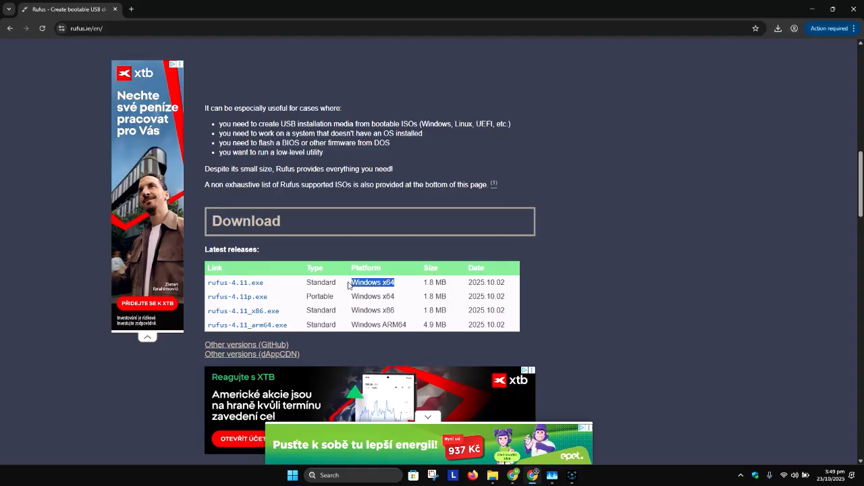
pyautogui.moveTo(404, 312); pyautogui.dragTo(350, 312)
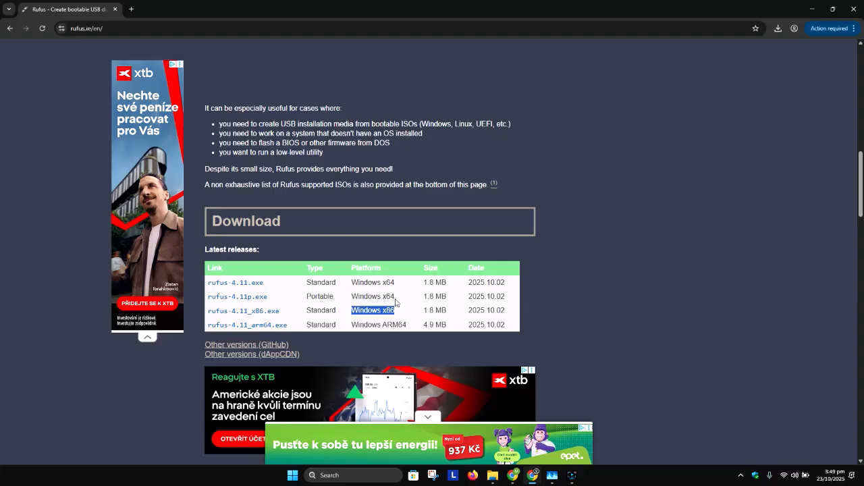
# Run dxdiag to check whether the operating system is 32-bit or 64-bit, and close the diagnostic tool
pyautogui.click(345, 476)
pyautogui.write('dxdiag')
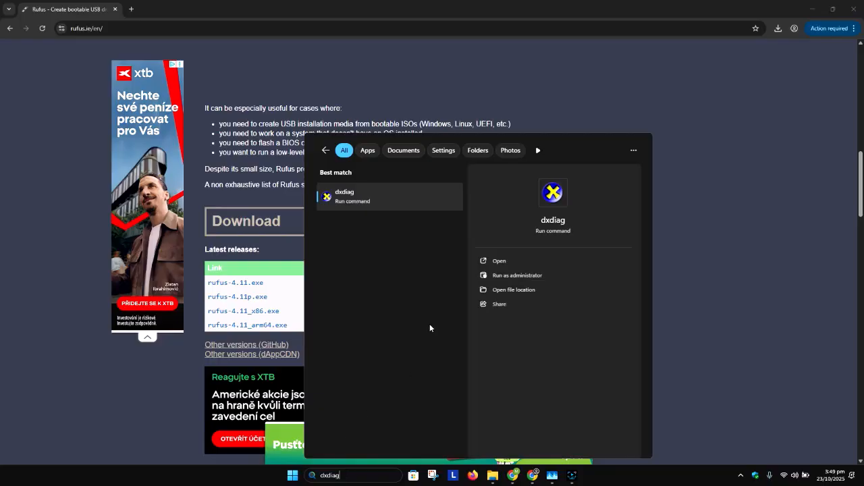
pyautogui.click(406, 201)
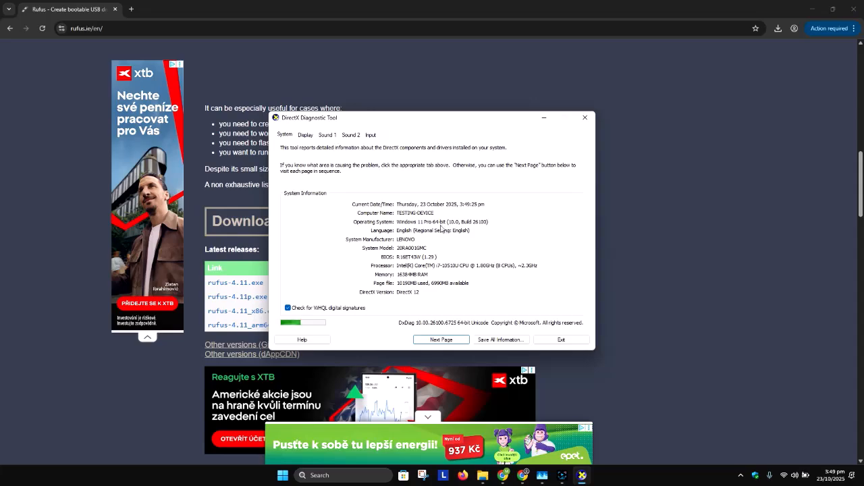
pyautogui.click(585, 118)
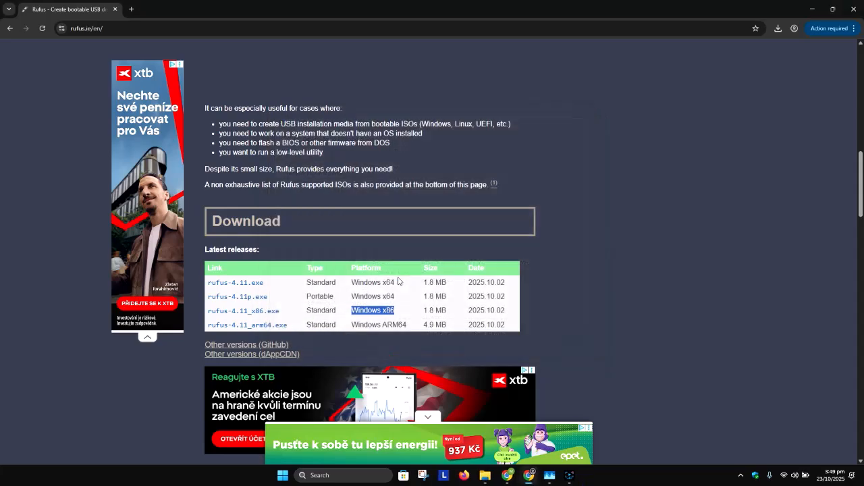
# Download the standard Windows x64 release rufus-4.11.exe, close the ad, and show the downloaded file in its folder
pyautogui.click(251, 285)
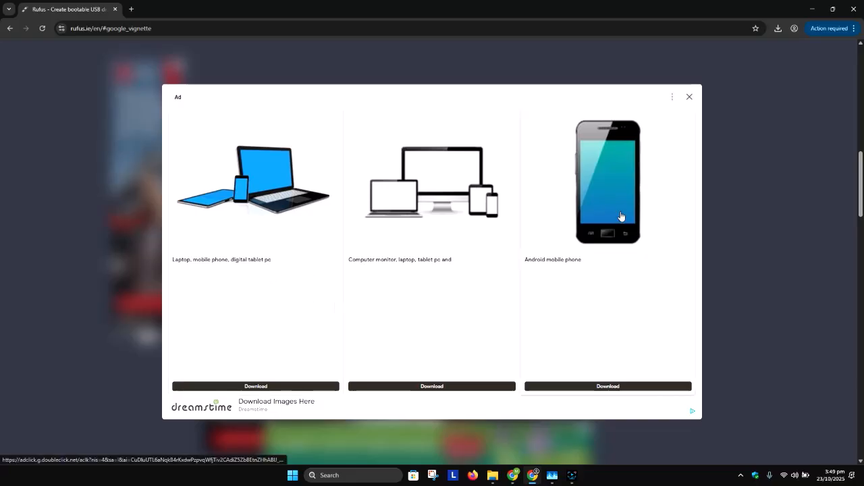
pyautogui.click(690, 99)
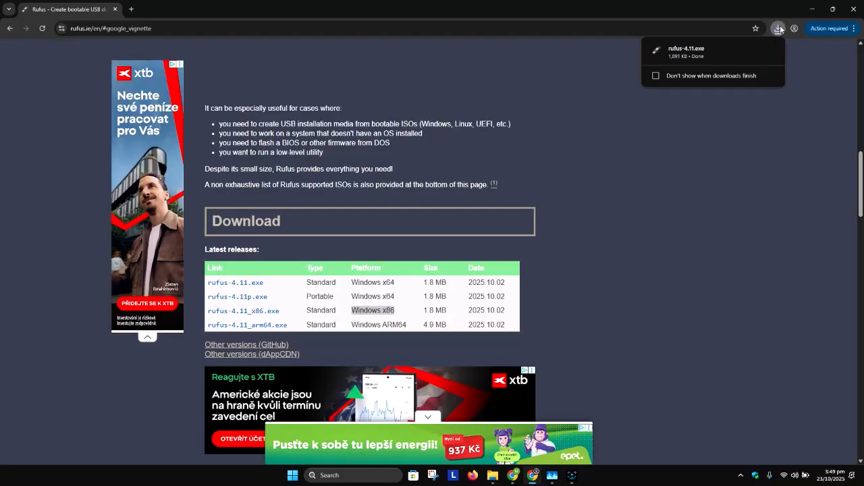
pyautogui.click(756, 53)
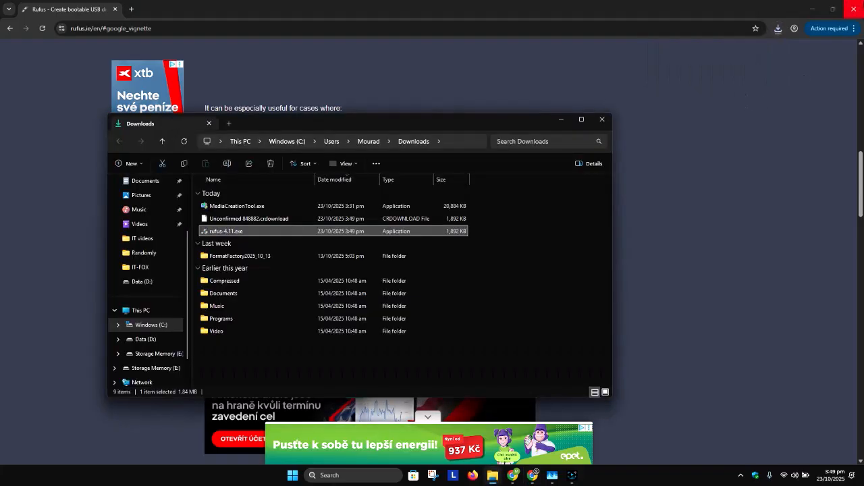
# Minimise Chrome and run rufus-4.11.exe from the Downloads folder
pyautogui.click(813, 10)
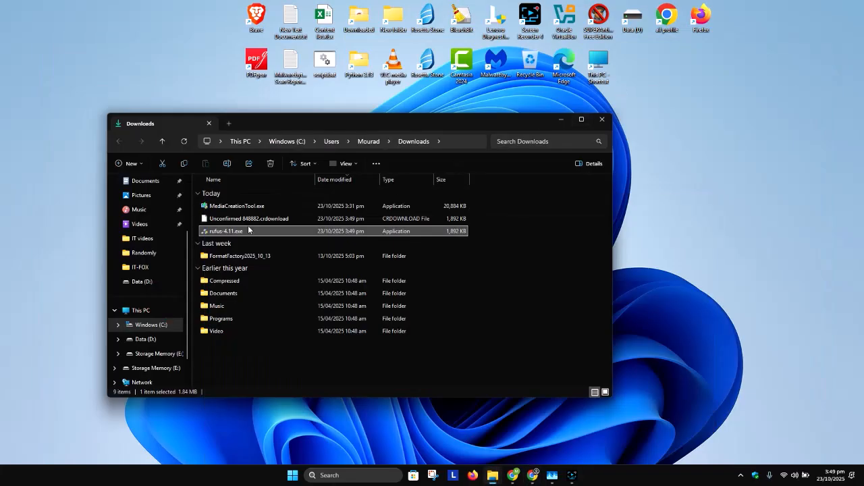
pyautogui.doubleClick(227, 231)
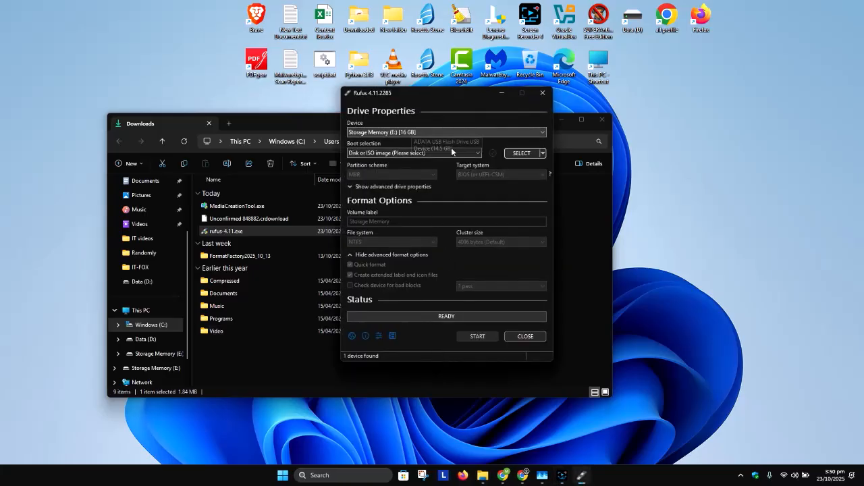
# Open This PC in File Explorer, identify the Storage Memory (E:) USB drive, and close the window
pyautogui.click(484, 450)
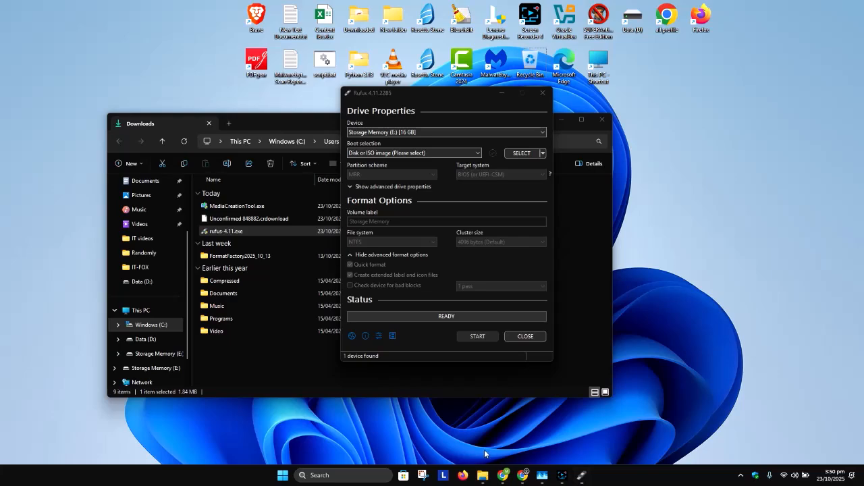
pyautogui.press('super+e')
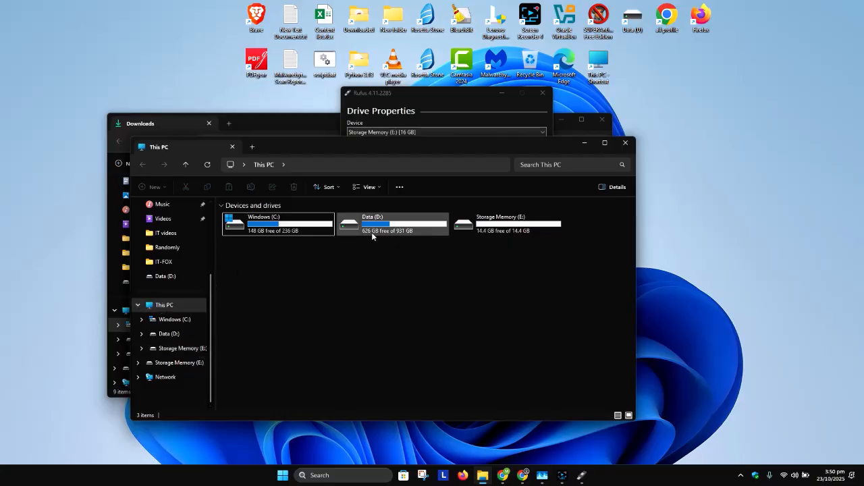
pyautogui.click(513, 225)
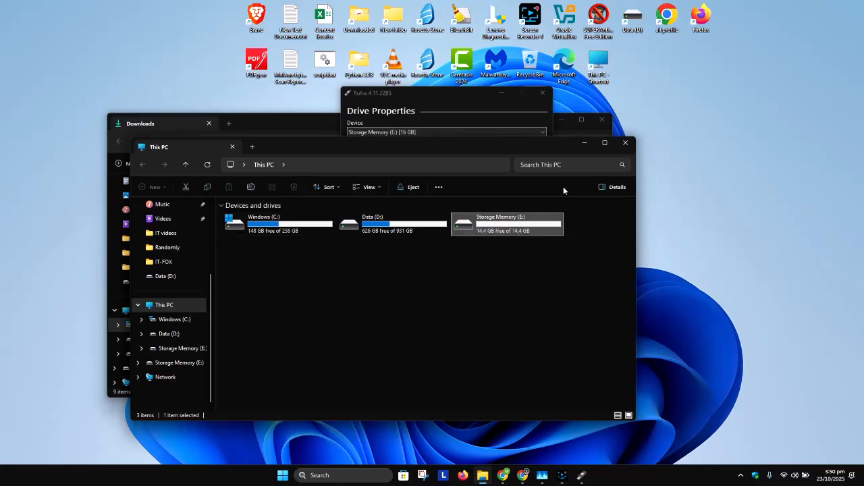
pyautogui.click(626, 144)
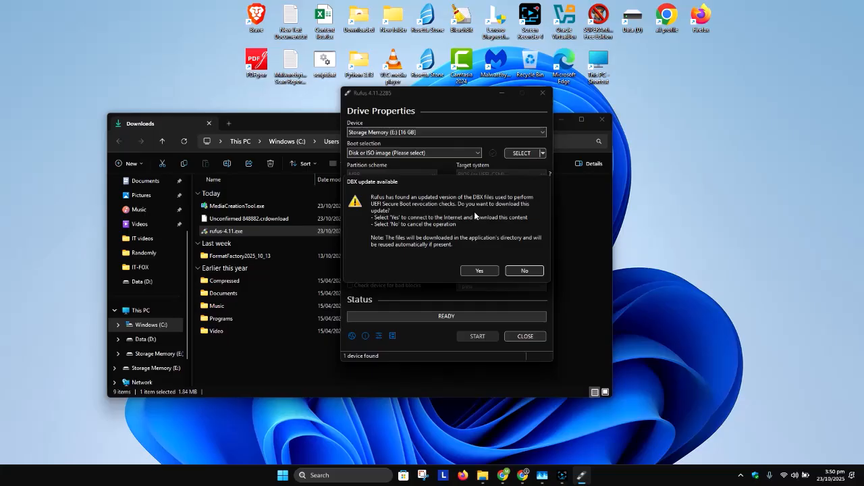
# Agree to download the updated DBX files for Rufus's UEFI Secure Boot revocation checks
pyautogui.click(484, 269)
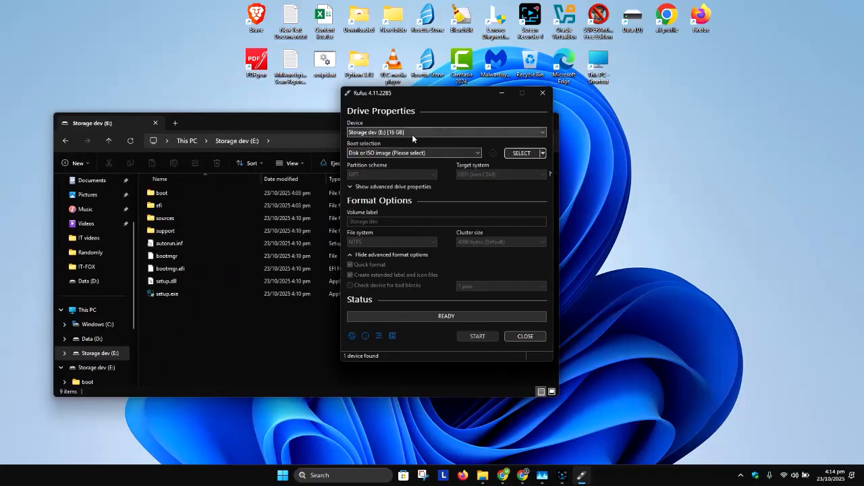
# Check the Storage dev (E:) drive under This PC and match it with the device offered in Rufus
pyautogui.click(184, 141)
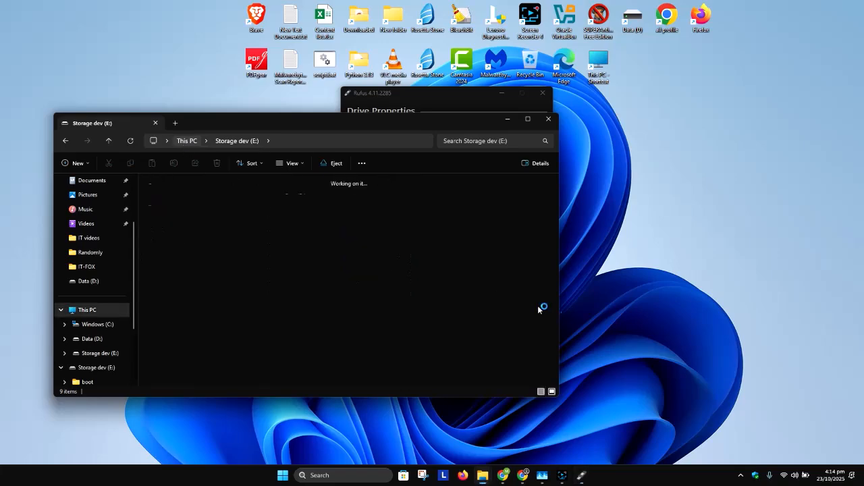
pyautogui.click(435, 199)
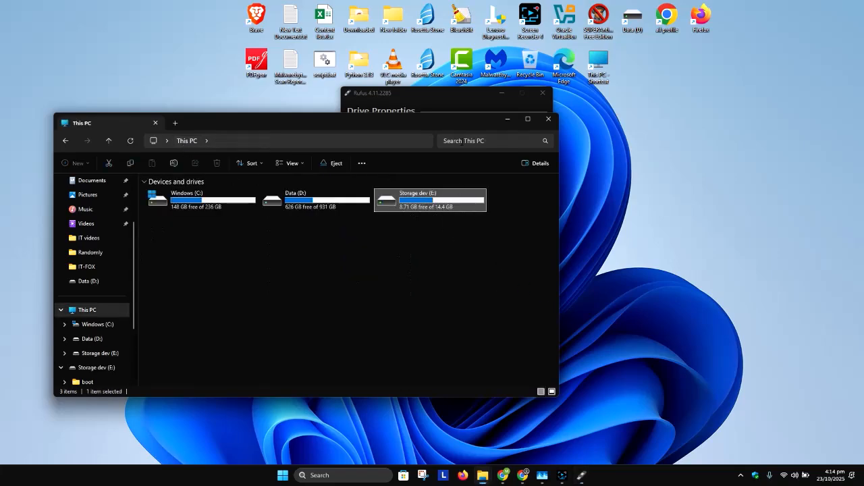
pyautogui.click(438, 96)
pyautogui.click(387, 133)
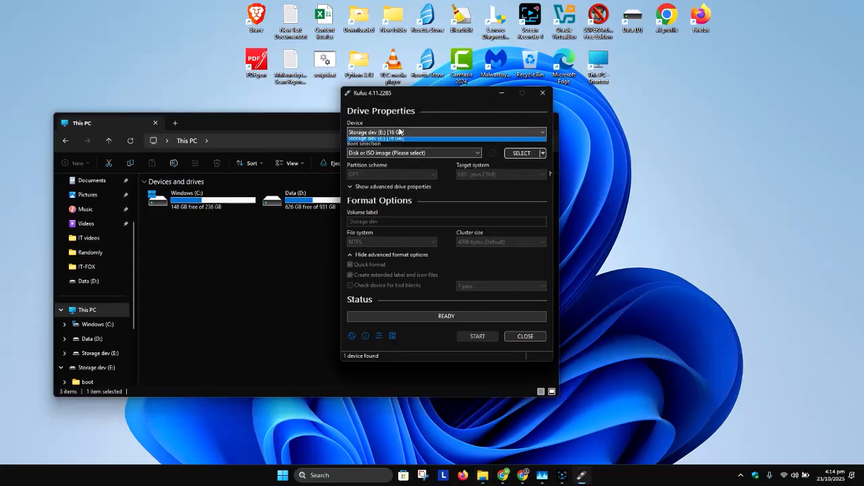
pyautogui.click(447, 99)
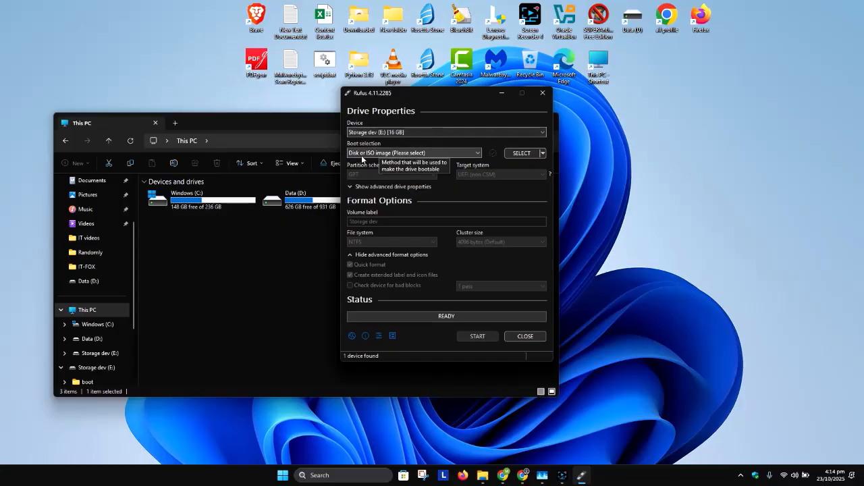
# Recheck the available target device in Rufus against the drives listed in This PC
pyautogui.click(386, 133)
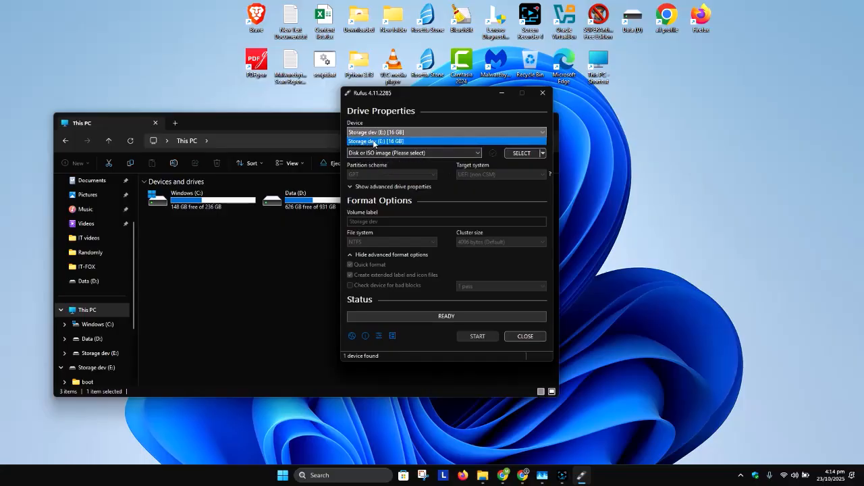
pyautogui.click(338, 127)
pyautogui.click(282, 254)
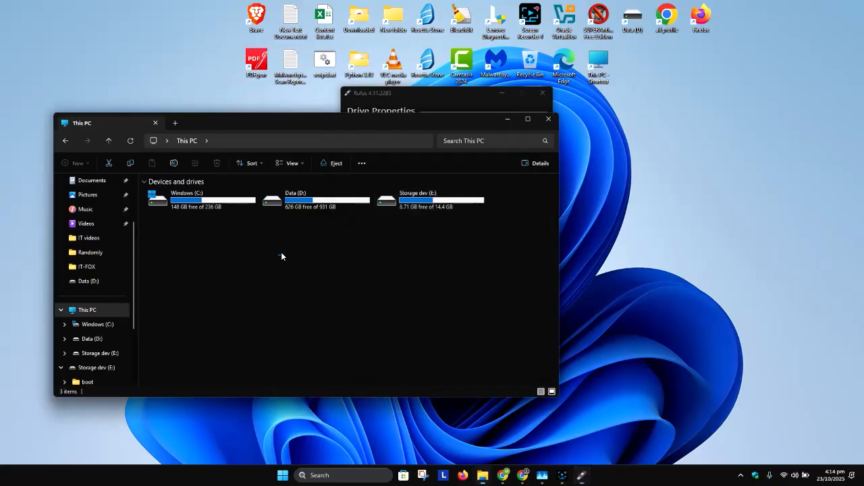
pyautogui.click(430, 97)
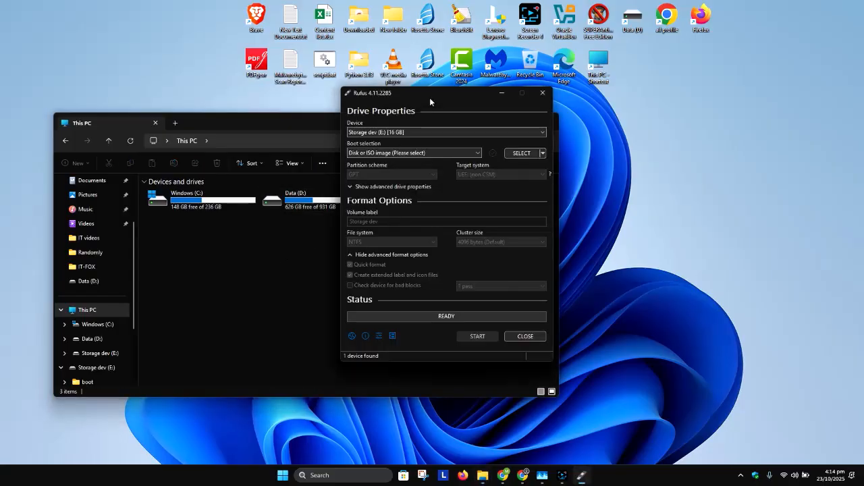
# Load Windows 11.iso from the Data (D:) drive as the boot image in Rufus
pyautogui.click(517, 153)
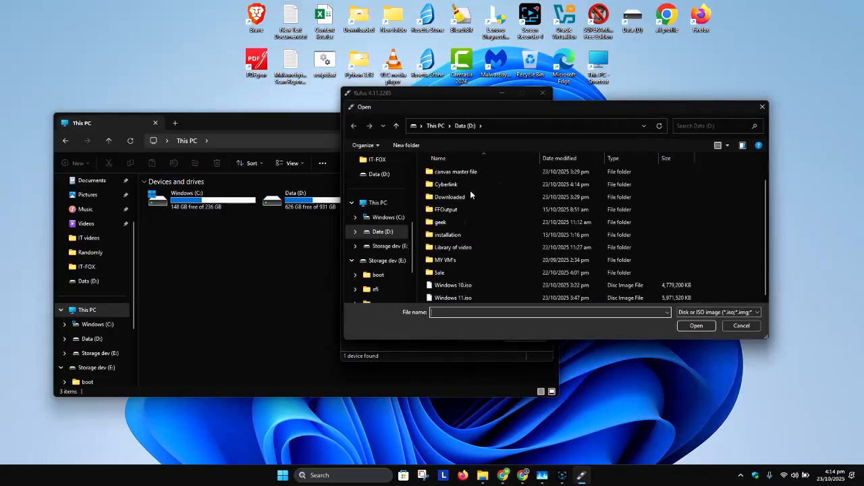
pyautogui.click(509, 295)
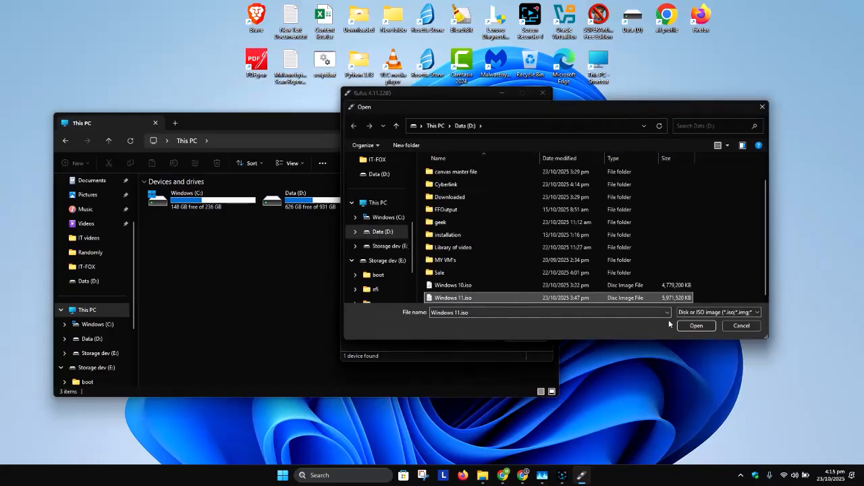
pyautogui.click(696, 325)
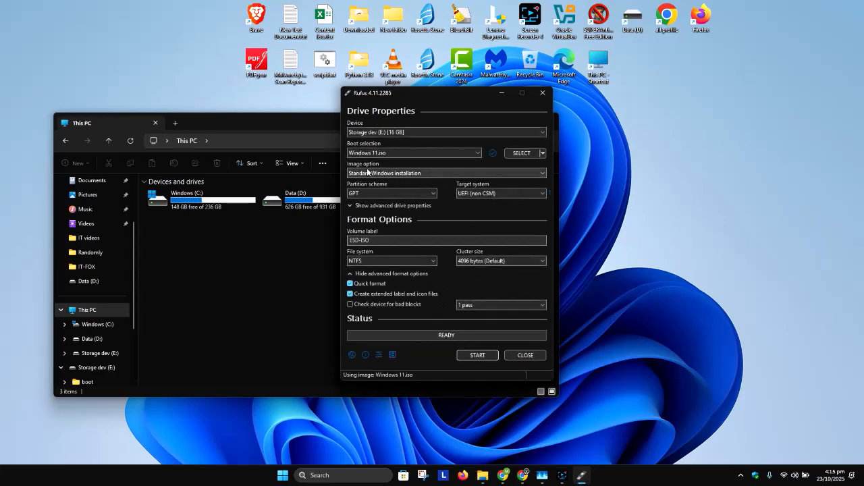
# Set the USB drive's volume label to Storage Dev in the format options
pyautogui.moveTo(365, 181)
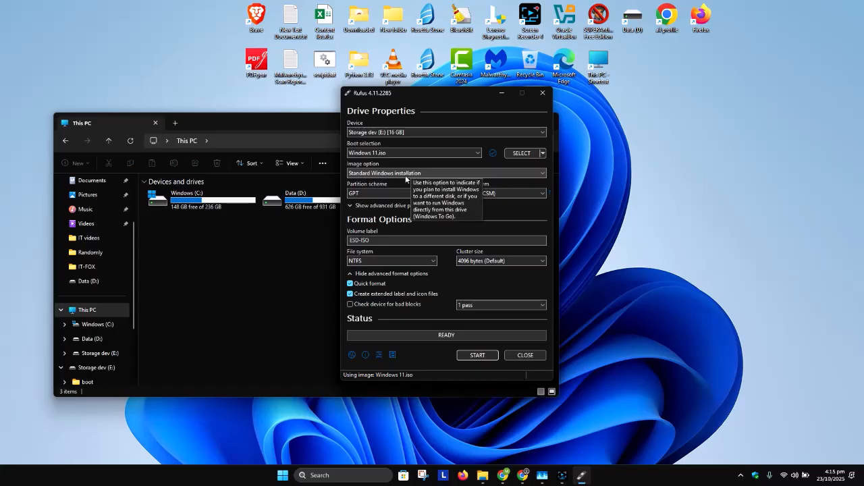
pyautogui.moveTo(381, 197)
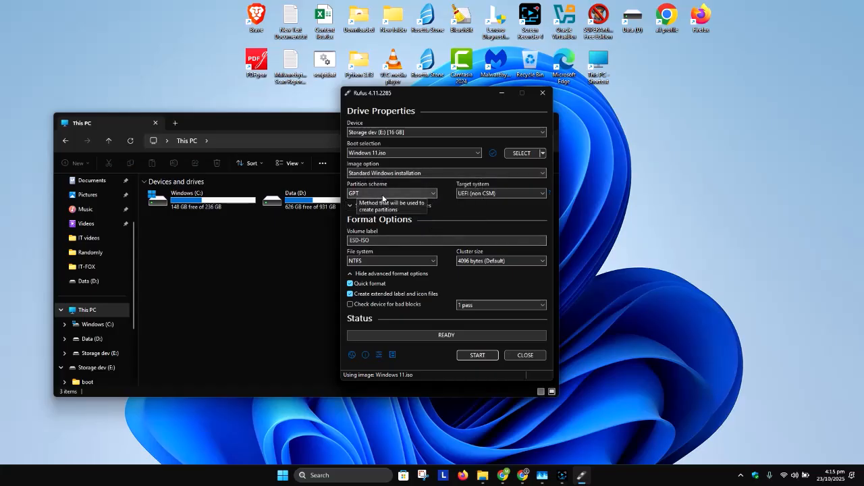
pyautogui.moveTo(470, 201)
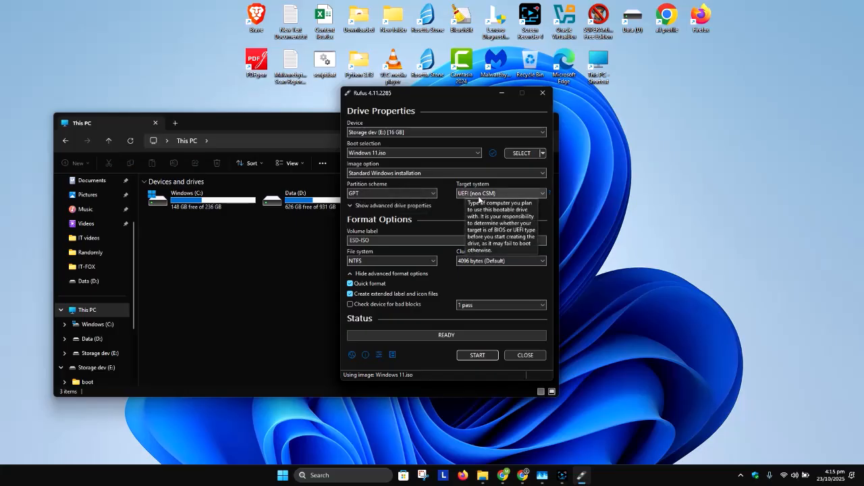
pyautogui.moveTo(409, 241); pyautogui.dragTo(281, 247)
pyautogui.write('St')
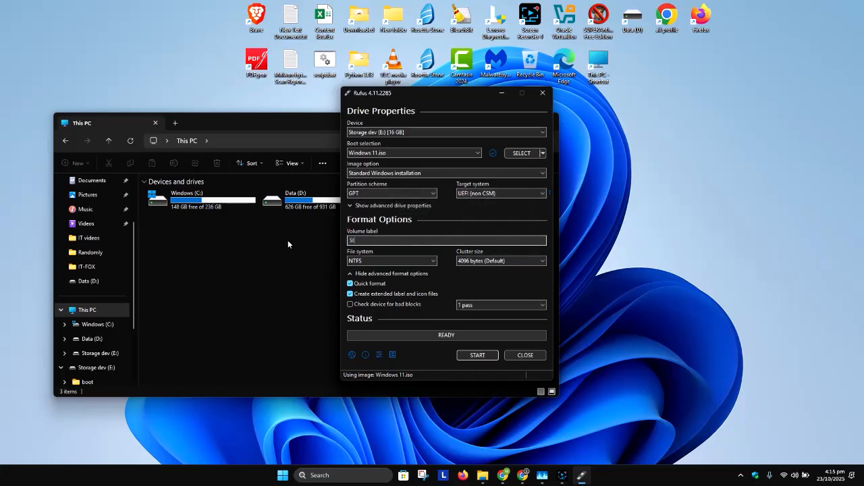
pyautogui.write('orage Dev')
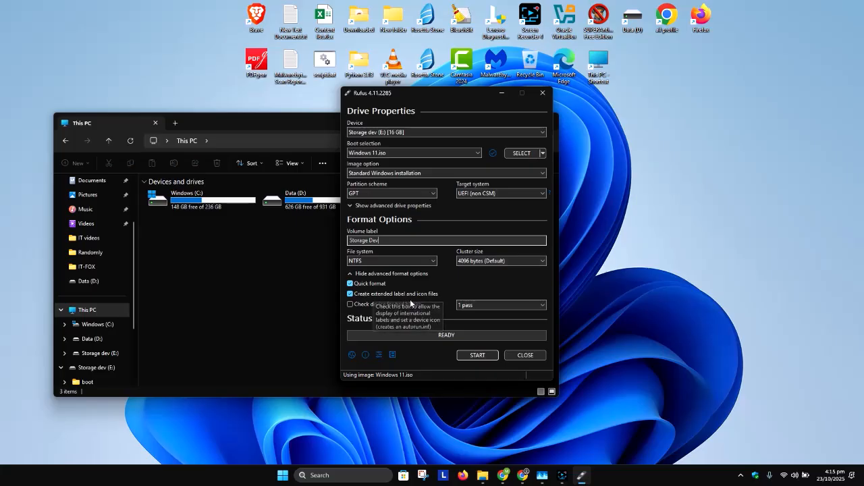
# Start creating the bootable drive with the preselected Windows customizations and a new local account username, accepting erasure of all data on Storage dev (E:)
pyautogui.click(484, 356)
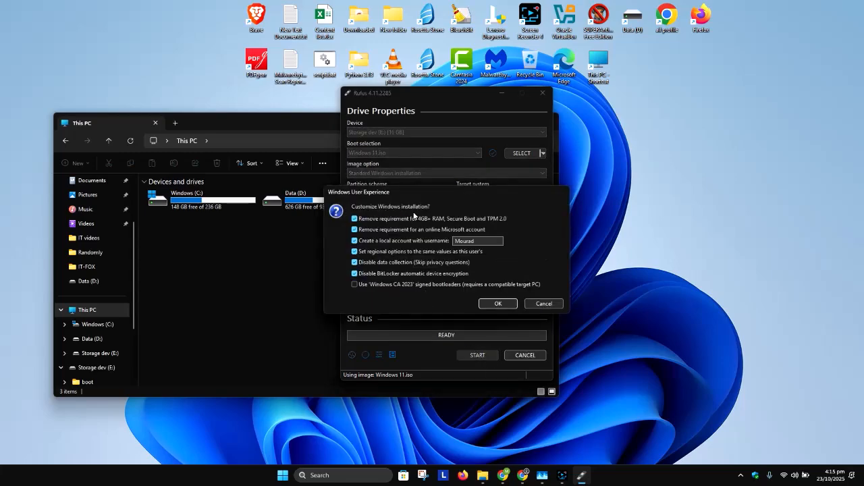
pyautogui.doubleClick(465, 241)
pyautogui.write('Carlos')
pyautogui.click(495, 305)
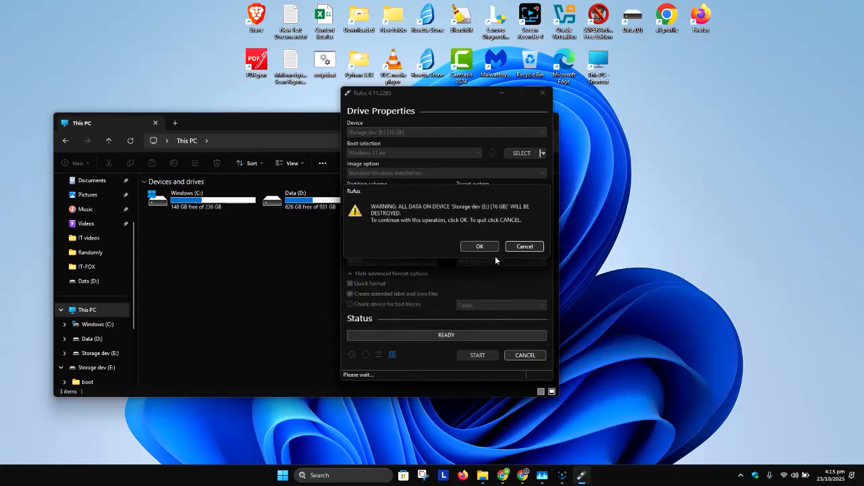
pyautogui.click(483, 246)
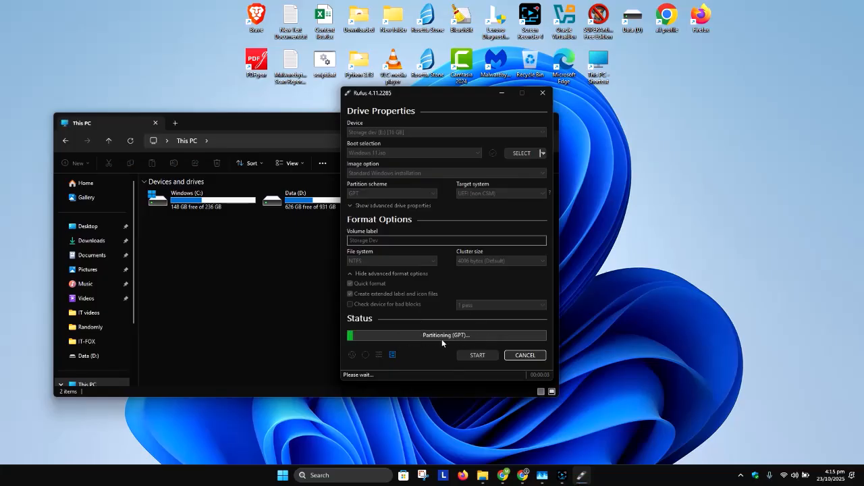
# Bring This PC forward and move the Rufus window beside it so that both stay in view
pyautogui.click(282, 284)
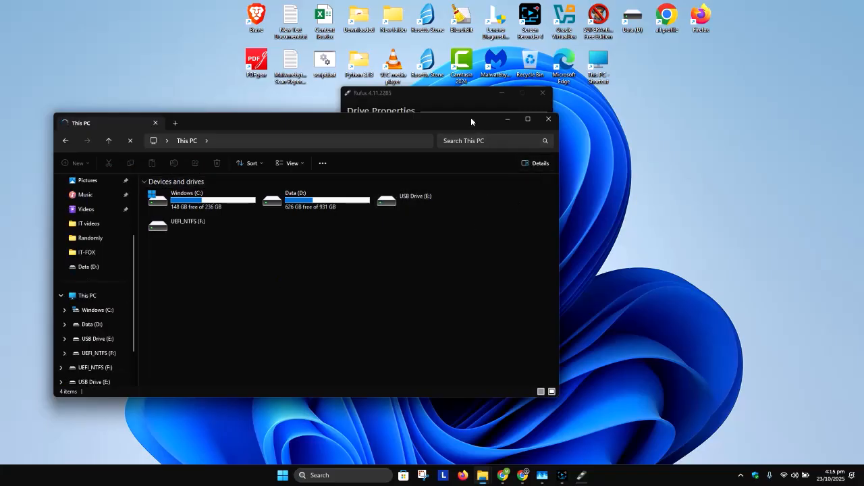
pyautogui.moveTo(411, 98); pyautogui.dragTo(677, 48)
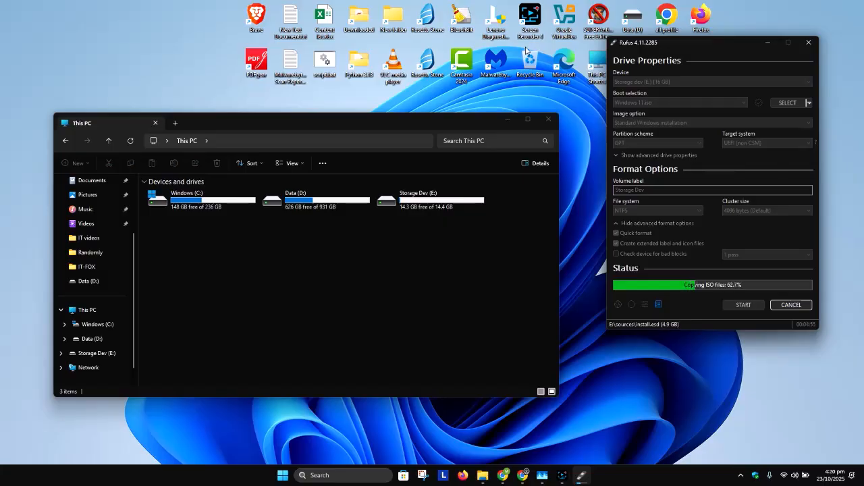
pyautogui.click(430, 247)
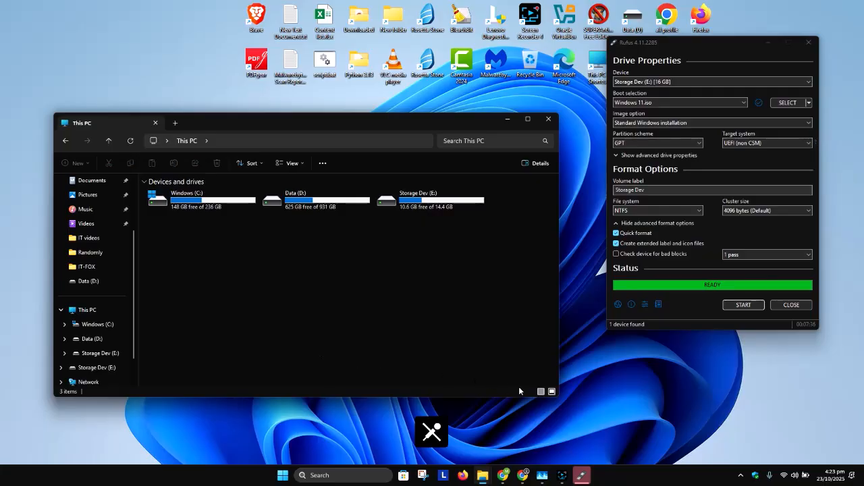
# Close Rufus and open the finished Storage Dev (E:) drive in File Explorer to inspect its files
pyautogui.click(789, 305)
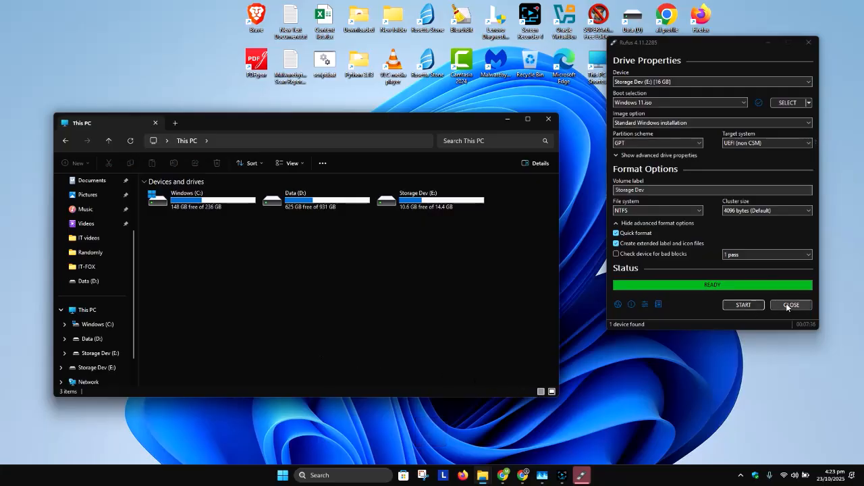
pyautogui.doubleClick(445, 198)
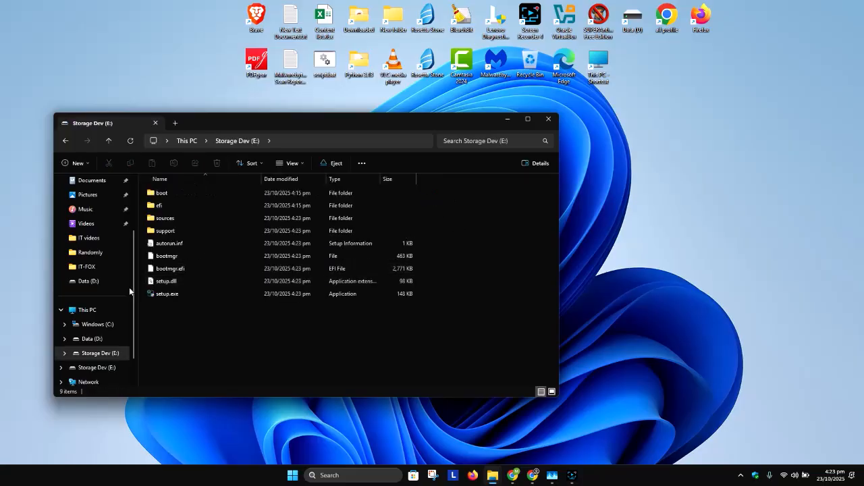